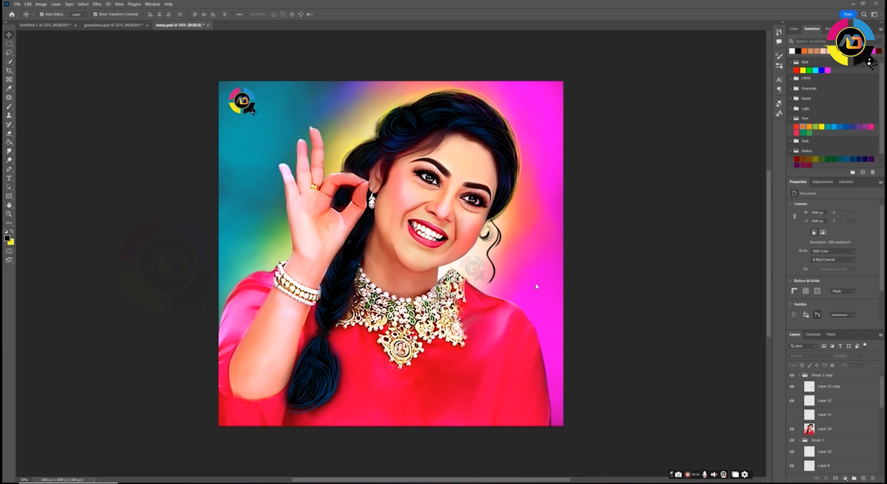
Hide the Group 1 copy layer group
scroll(531, 276, "up", 6)
scroll(485, 258, "down", 4)
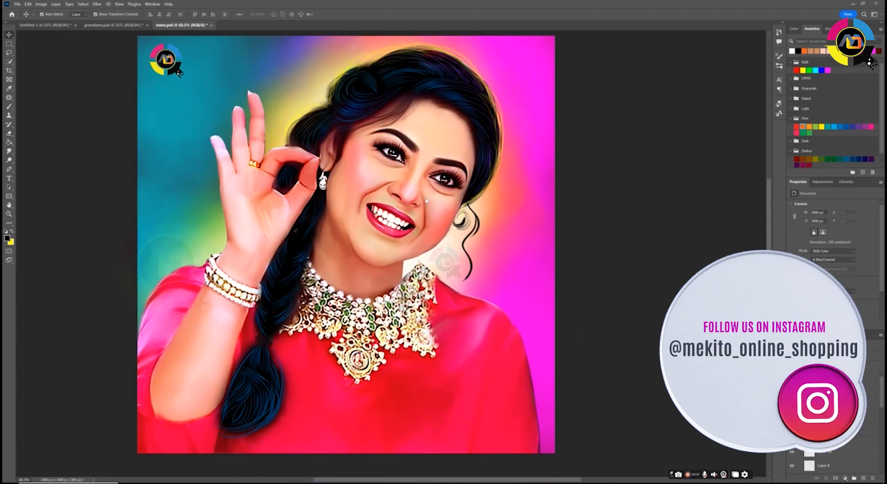
scroll(442, 215, "up", 2)
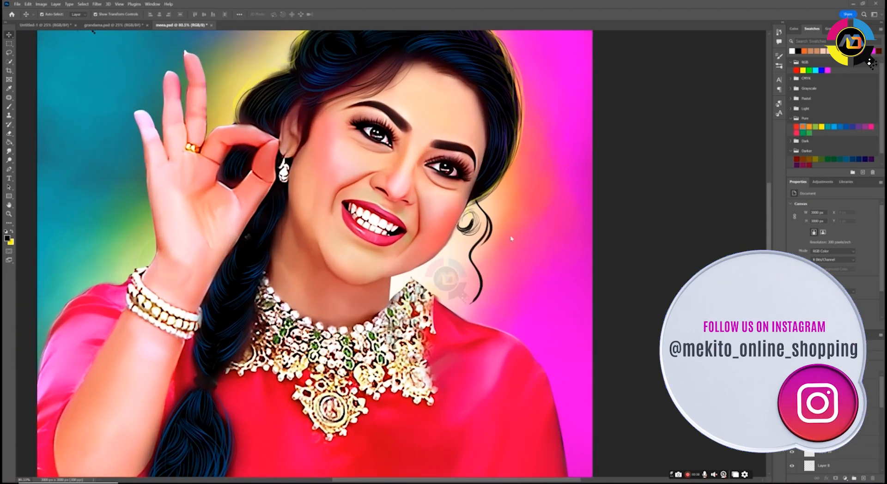
left_click_drag(424, 206, 489, 254)
scroll(491, 278, "down", 1)
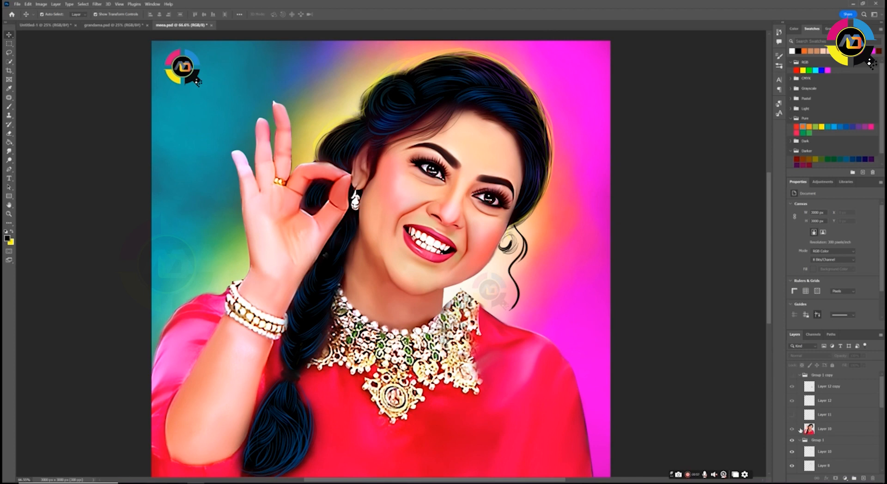
left_click(792, 375)
scroll(794, 439, "down", 1)
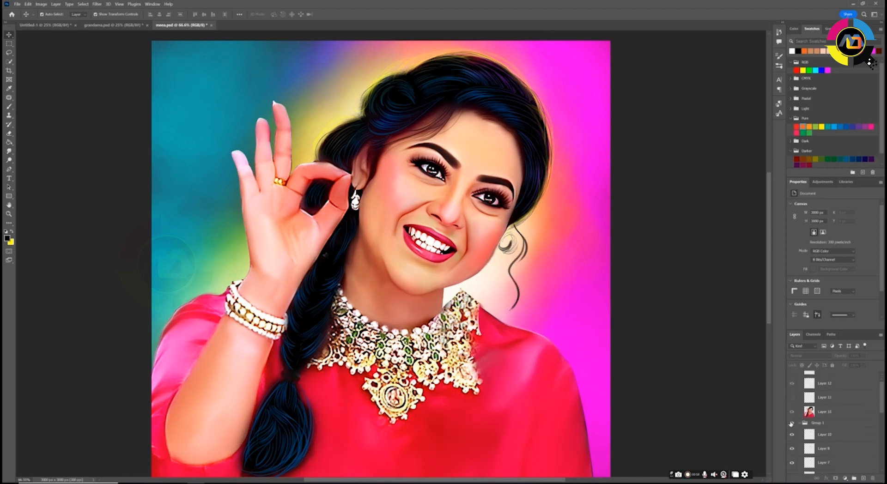
scroll(804, 376, "up", 1)
left_click(793, 376)
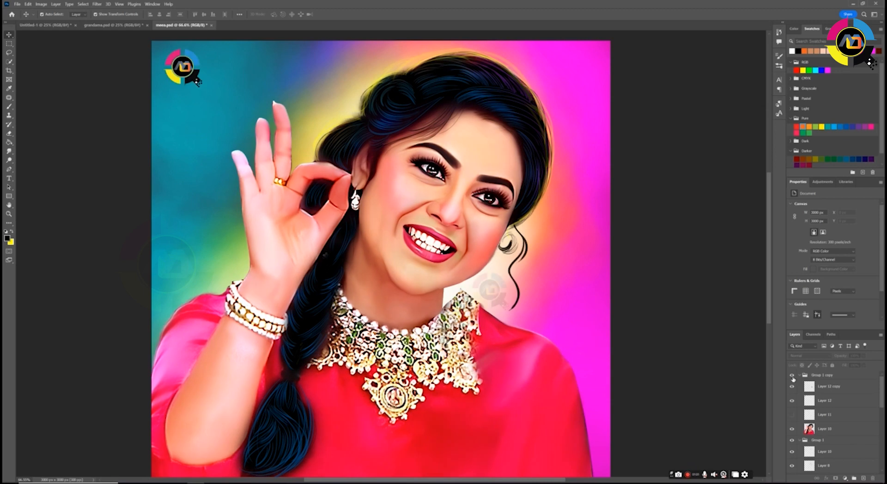
left_click(792, 375)
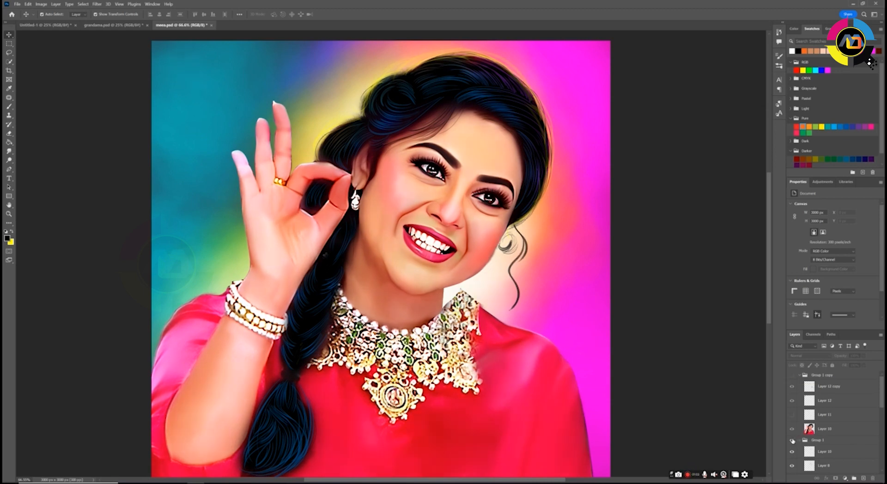
Compare the portrait with and without the hair strands on Layer 4 and the base hair layer beneath Layer 1
left_click(812, 439)
scroll(795, 438, "down", 6)
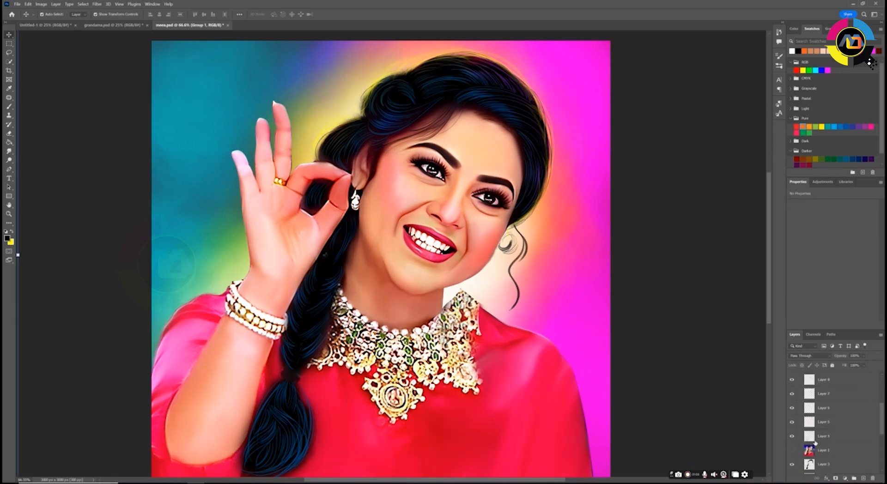
left_click(791, 437)
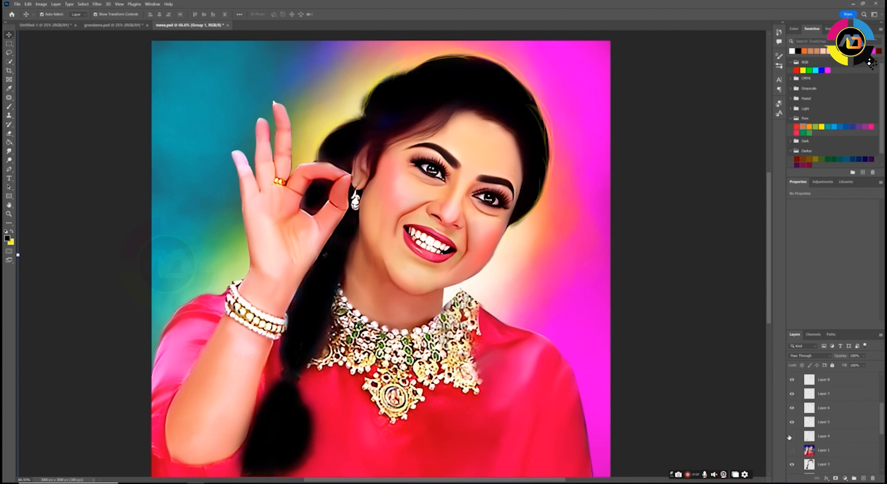
left_click(792, 436)
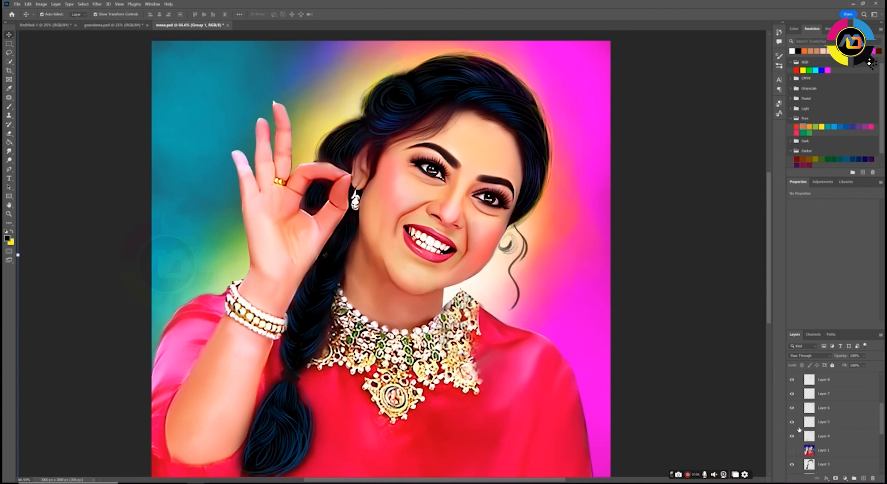
left_click(791, 437)
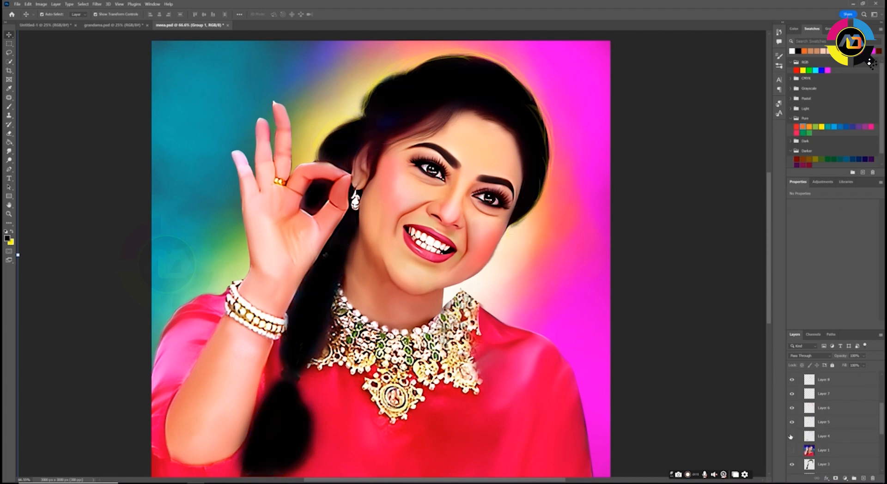
left_click(791, 437)
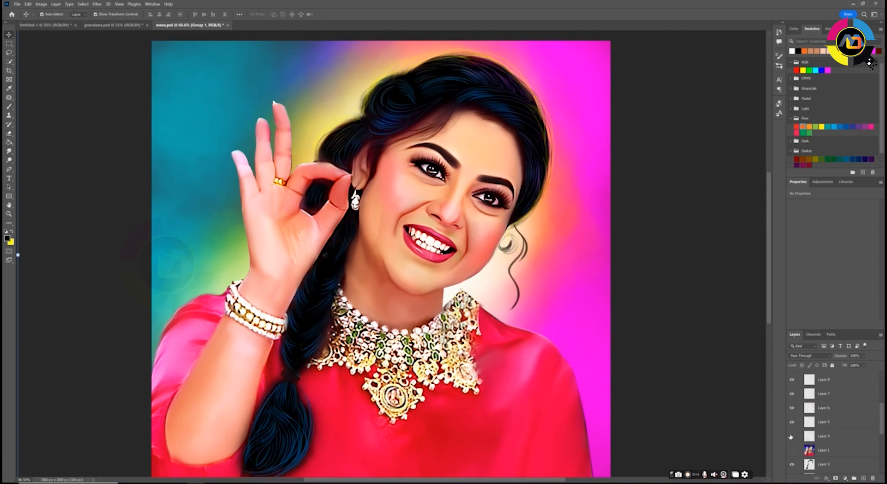
left_click(791, 436)
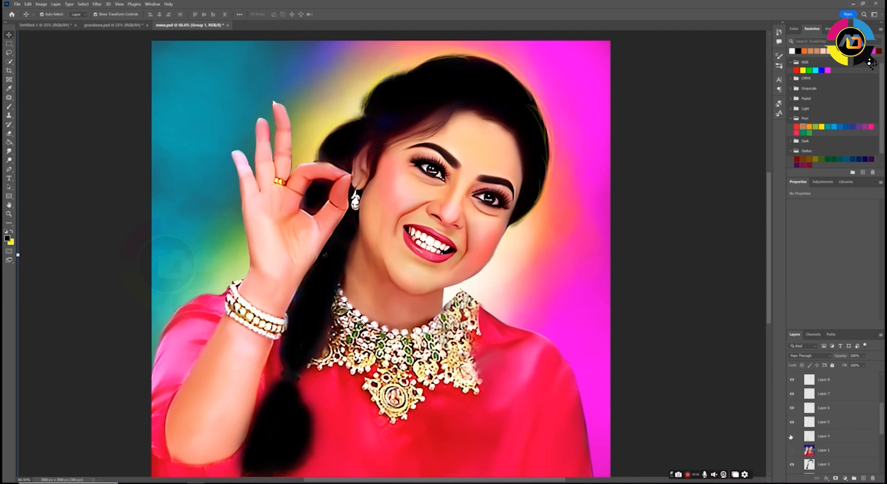
left_click(792, 464)
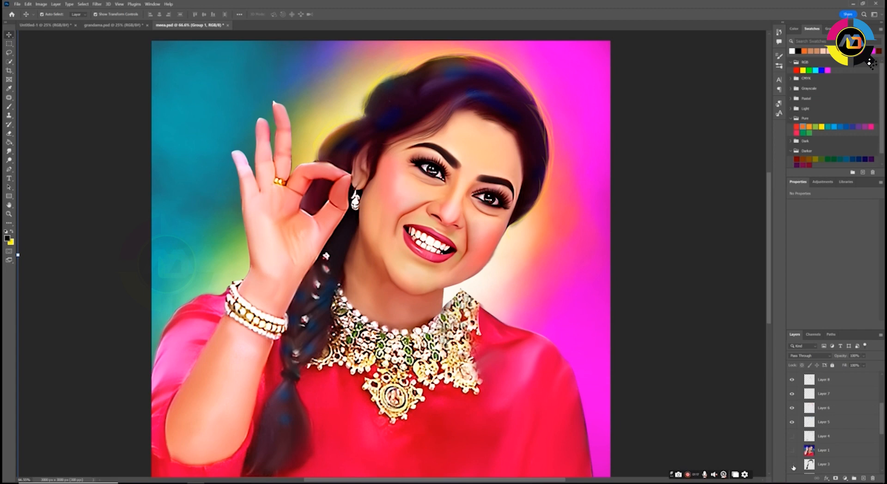
left_click(793, 465)
left_click(793, 436)
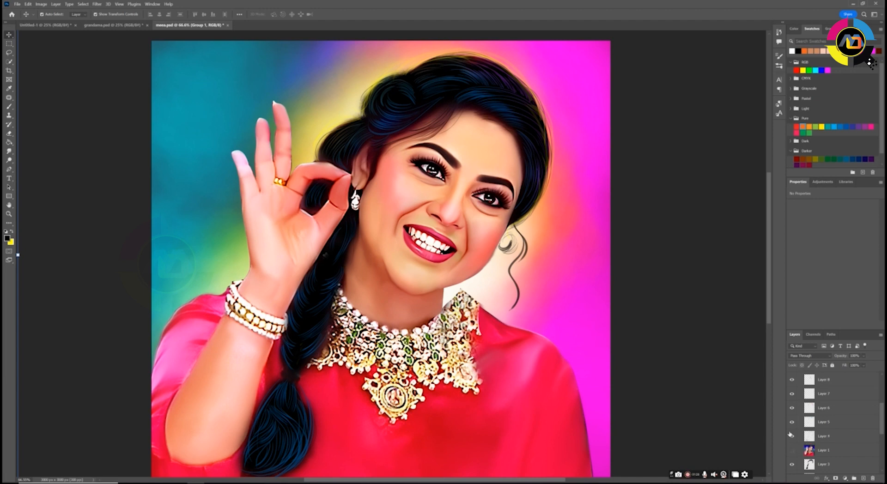
Hide the hair strands on Layer 4 and show the original photo on Layer 1
left_click(791, 435)
left_click(792, 437)
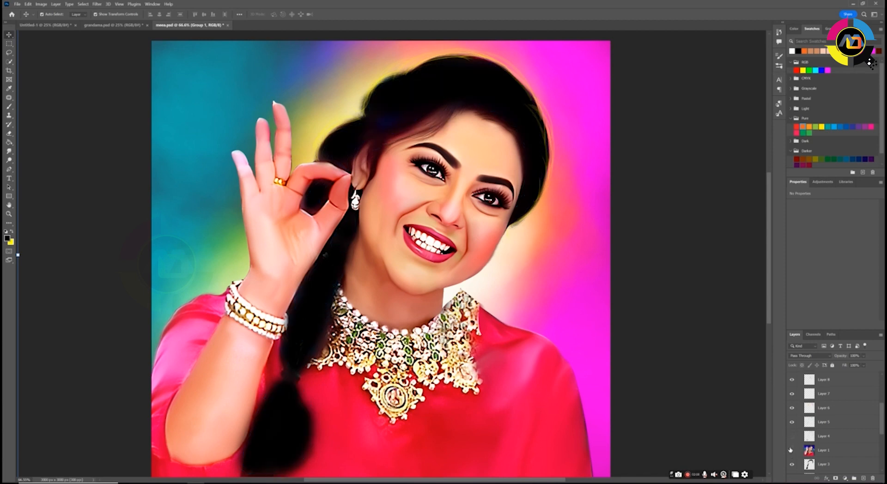
left_click(792, 451)
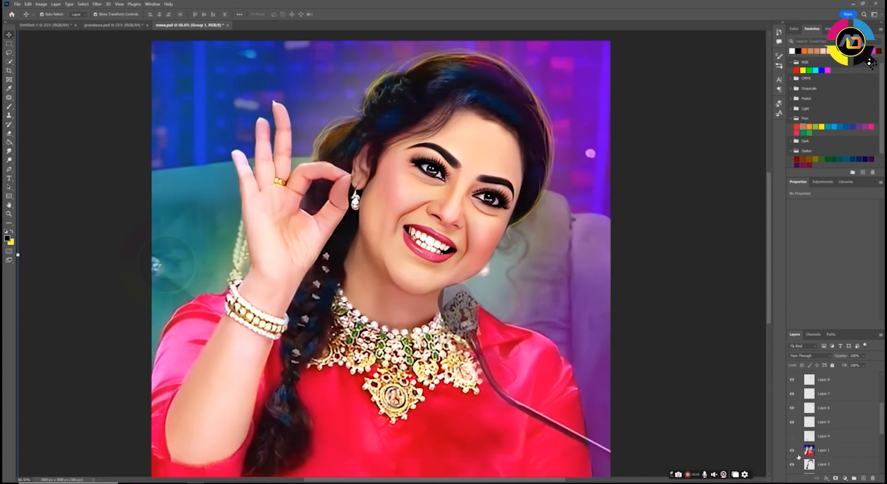
Hide Layer 5 and add a new empty layer directly above Layer 1
left_click(832, 455)
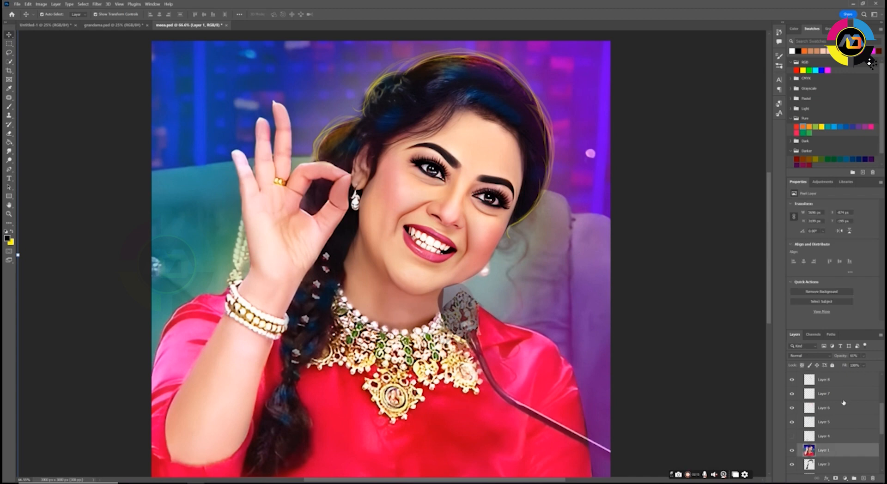
left_click(792, 422)
left_click(861, 478)
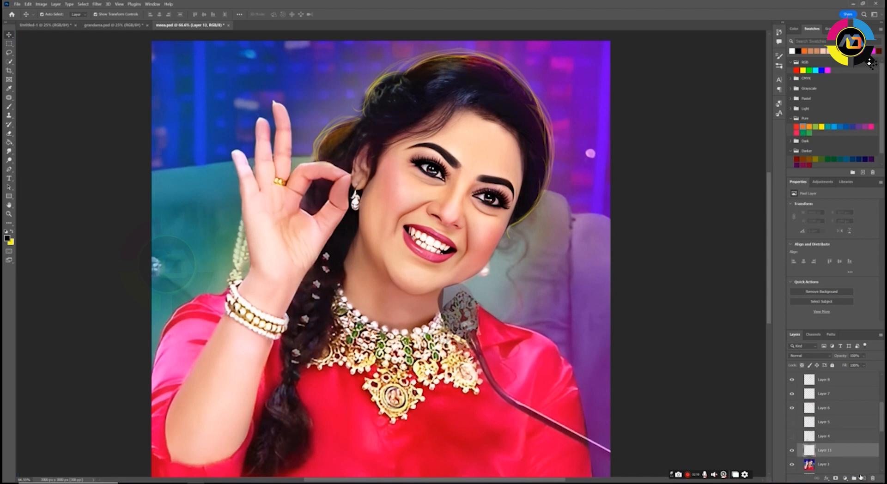
Choose the Oval 45 px brush from the MEKITO digital painting brush set
key("ctrl+plus")
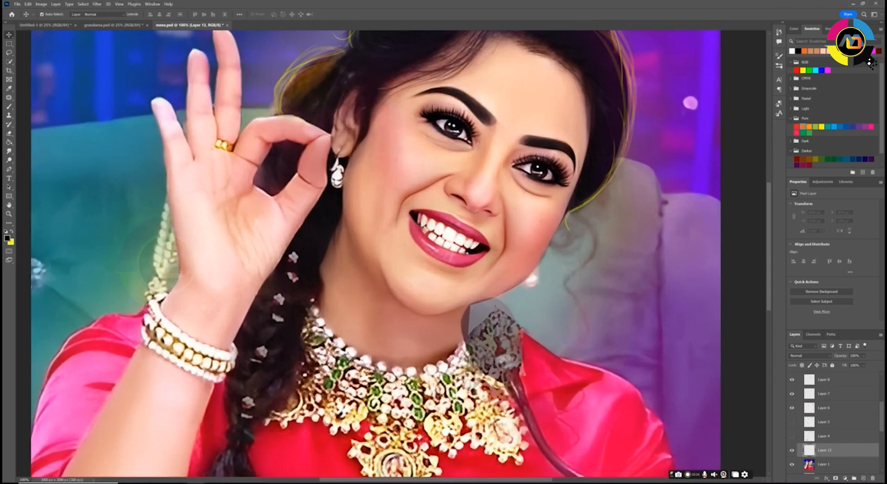
key("b")
left_click(45, 14)
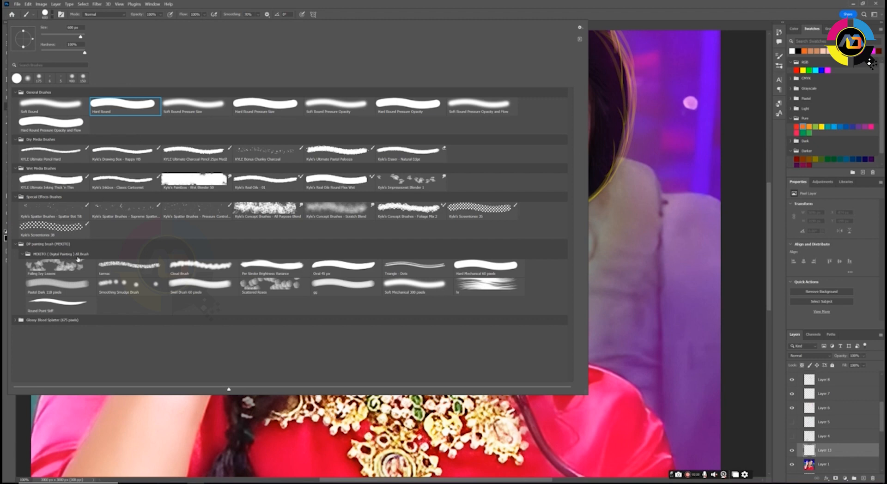
left_click(335, 273)
key("Return")
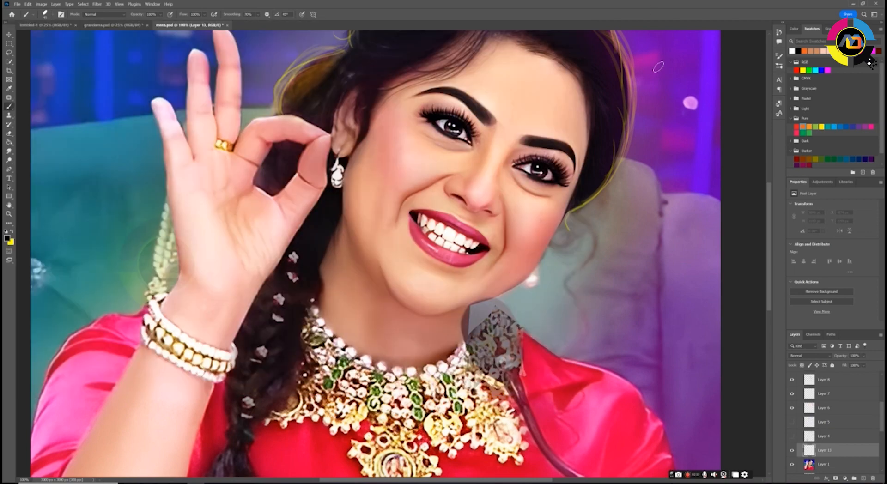
Enable Transfer and Shape Dynamics for the brush, with size, angle and roundness jitter controlled by Pen Pressure
left_click(779, 57)
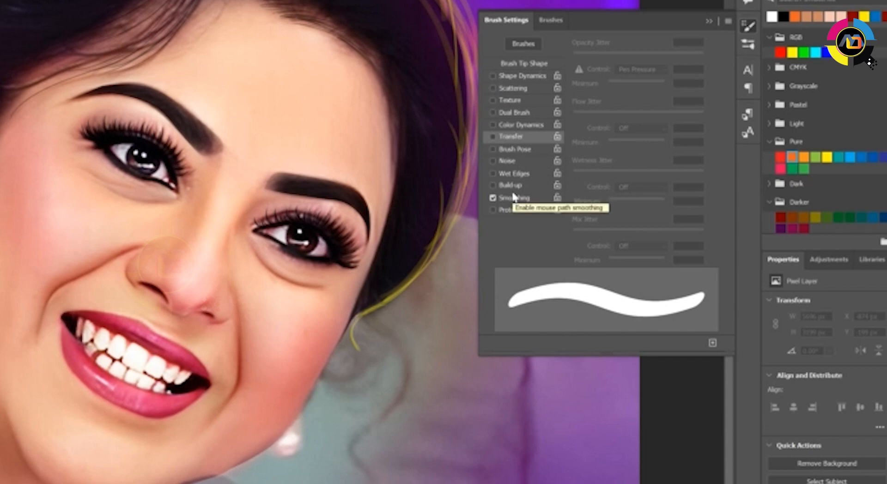
left_click(520, 138)
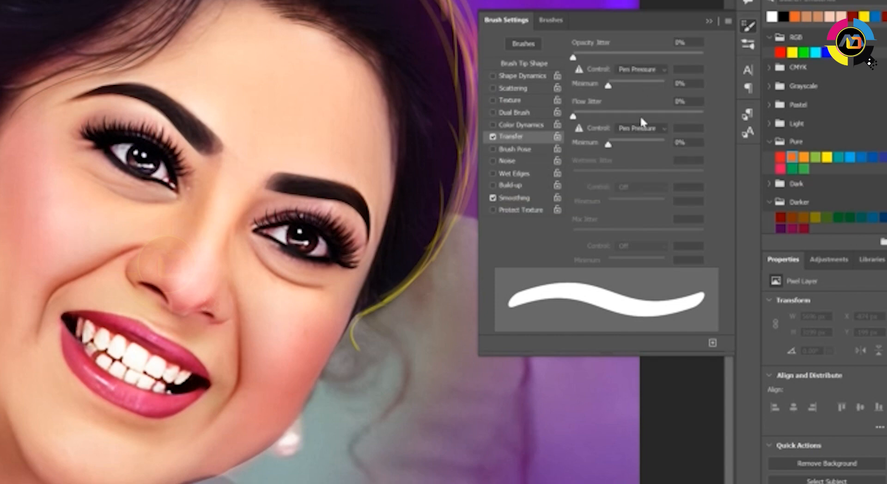
left_click(517, 73)
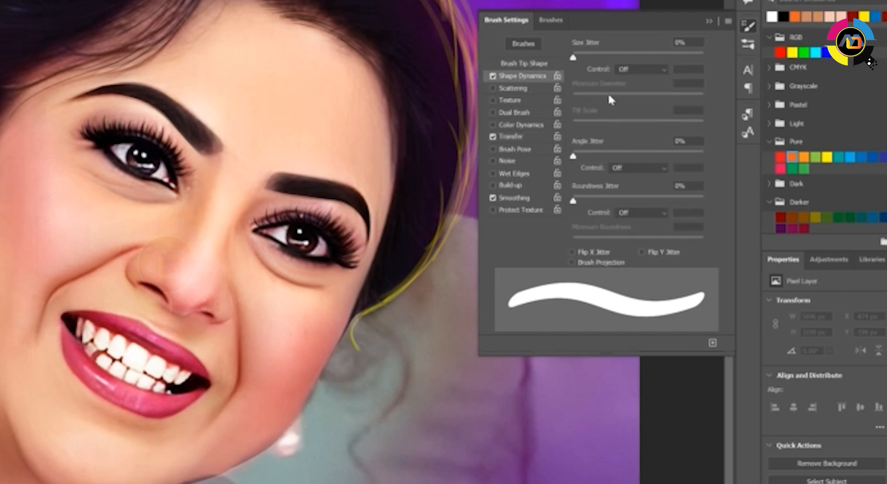
left_click(647, 70)
left_click(640, 102)
left_click(638, 167)
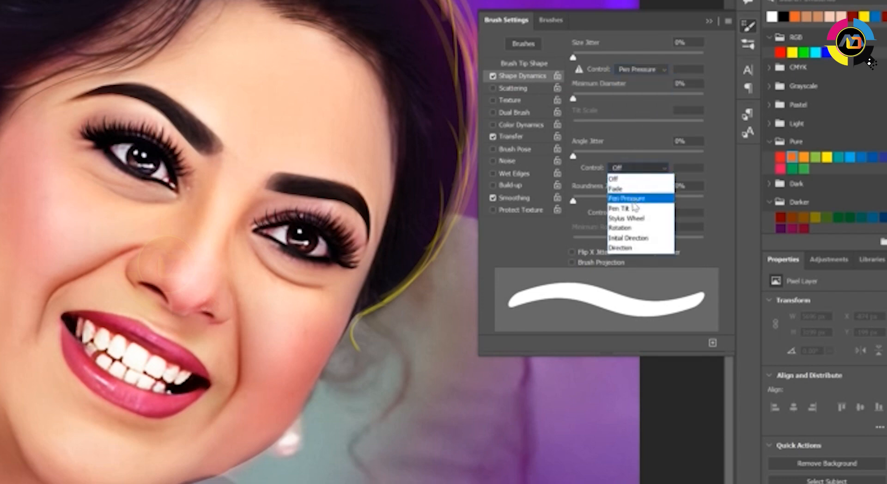
left_click(629, 199)
left_click(649, 213)
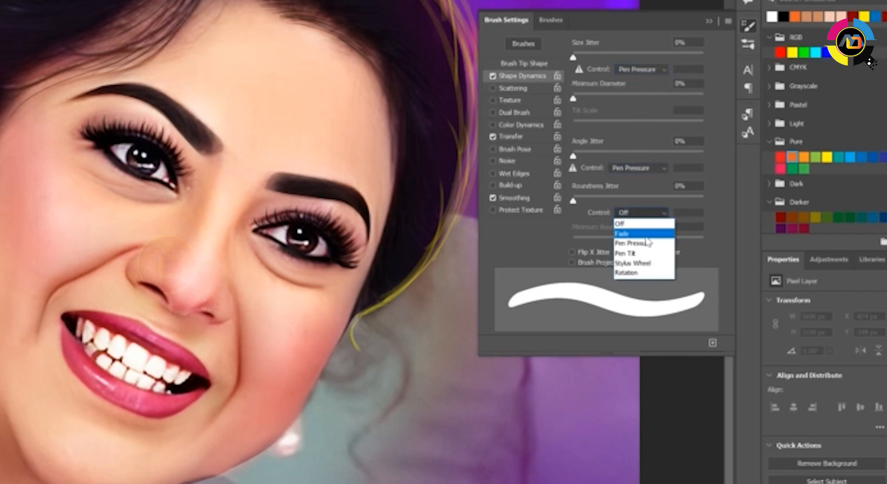
left_click(645, 238)
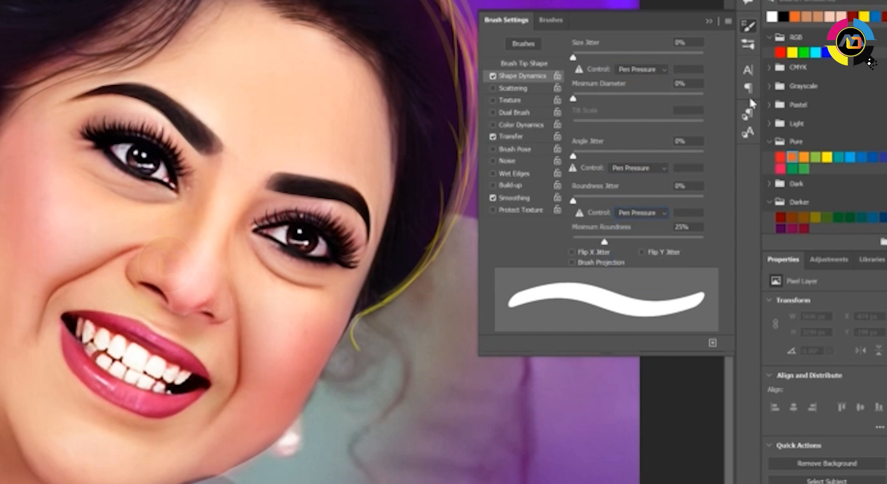
left_click(750, 26)
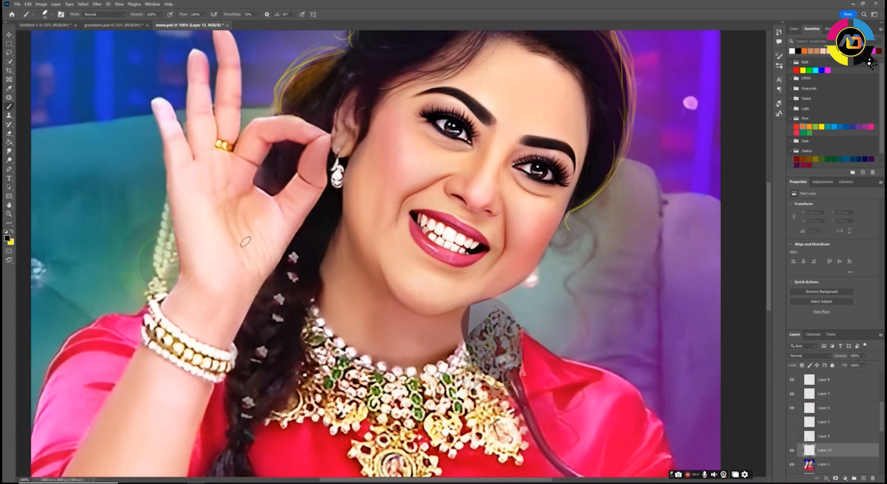
Set the foreground colour to the light blue Pure swatch and paint the first thin hair strand at the forehead hairline
left_click_drag(219, 204, 215, 315)
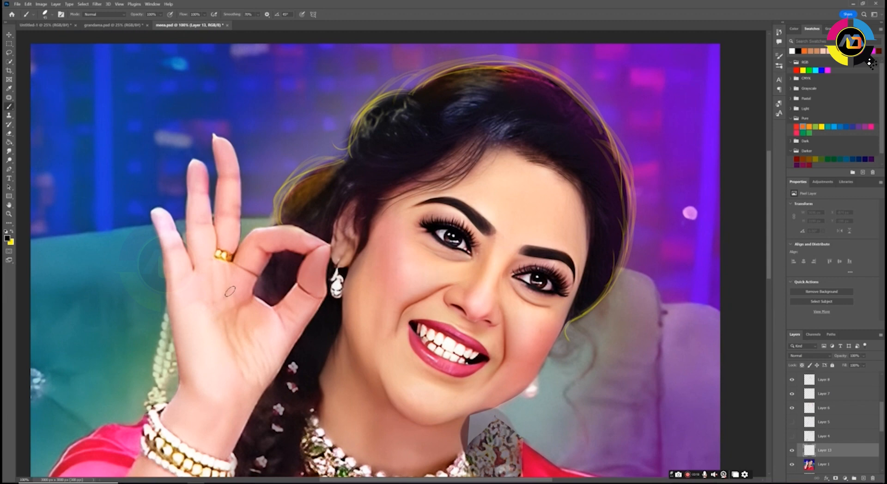
key("r")
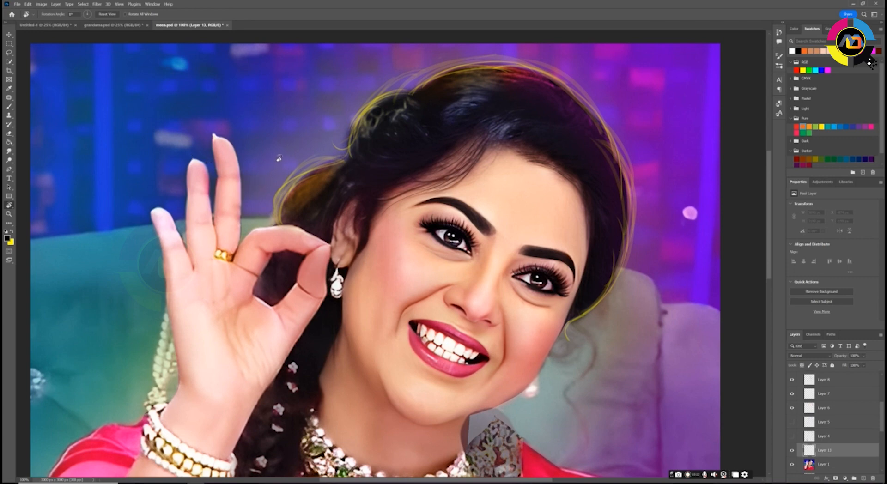
left_click_drag(279, 156, 325, 288)
left_click_drag(323, 131, 271, 294)
key("b")
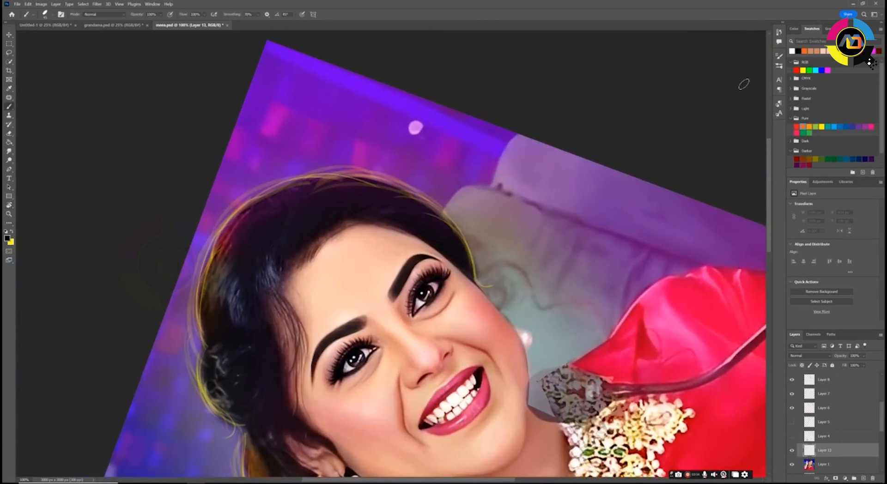
left_click(835, 126)
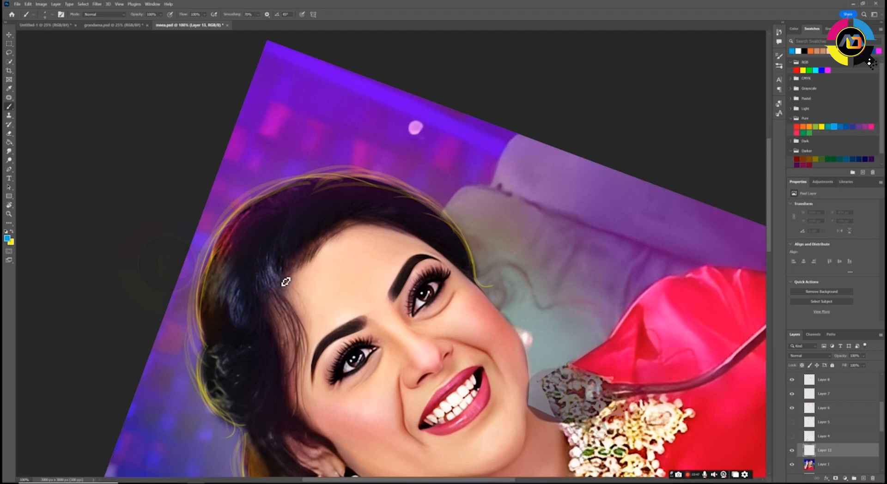
left_click_drag(286, 281, 280, 243)
key("ctrl+z")
left_click_drag(281, 276, 278, 245)
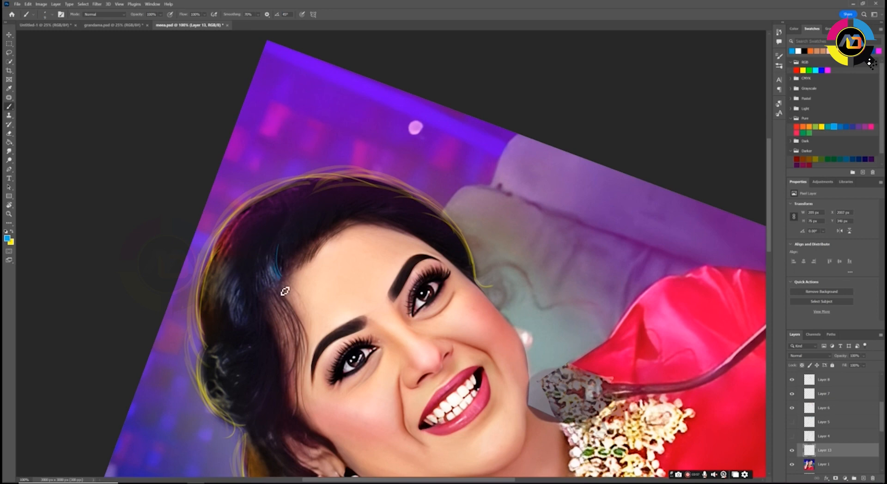
Paint thin light blue strands from the hairline beside the parting, sweeping back toward the crown
left_click_drag(273, 261, 277, 221)
left_click_drag(264, 281, 260, 235)
left_click_drag(263, 292, 256, 238)
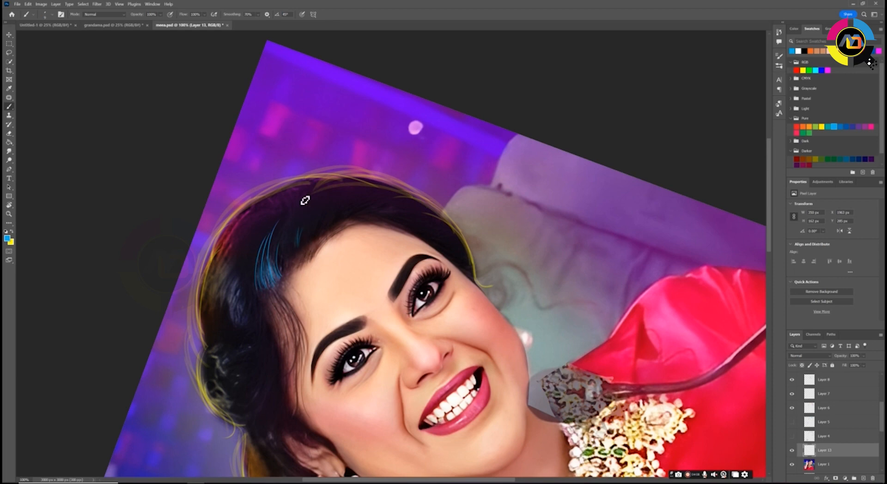
left_click_drag(304, 253, 320, 191)
left_click_drag(287, 253, 303, 198)
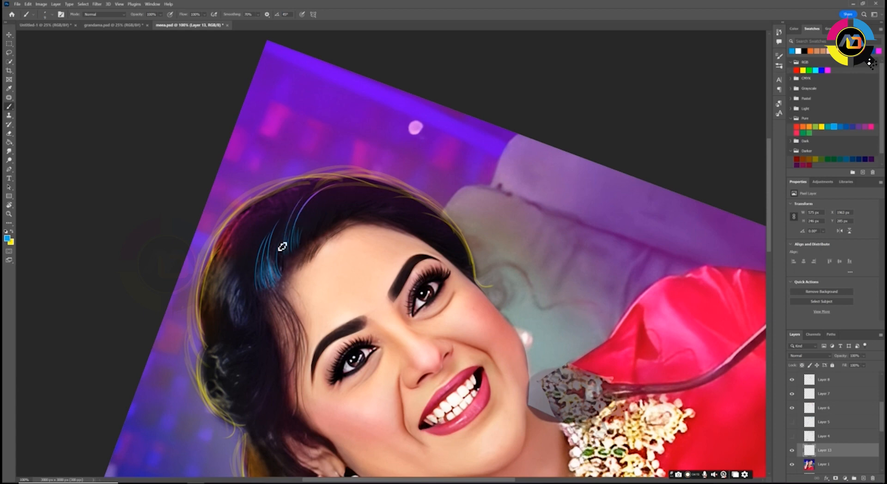
left_click_drag(290, 251, 307, 193)
Extend the light blue strands along the hairline above the middle of the forehead, curving them back over the head
left_click_drag(346, 214, 381, 196)
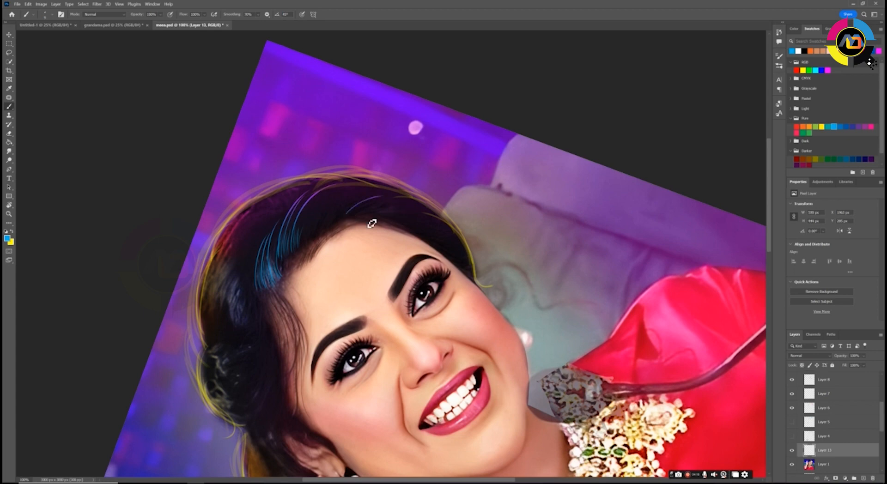
key("ctrl+z")
mouse_move(347, 217)
left_mouse_down()
mouse_move(384, 193)
mouse_move(348, 223)
mouse_move(372, 192)
mouse_move(344, 228)
mouse_move(376, 188)
mouse_move(345, 216)
mouse_move(401, 169)
left_mouse_up()
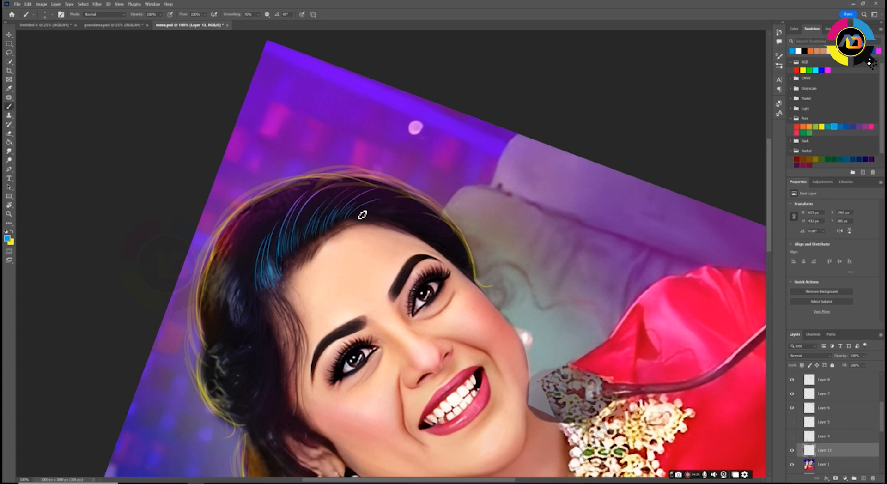
left_click_drag(278, 267, 342, 200)
key("r")
left_click_drag(286, 195, 305, 261)
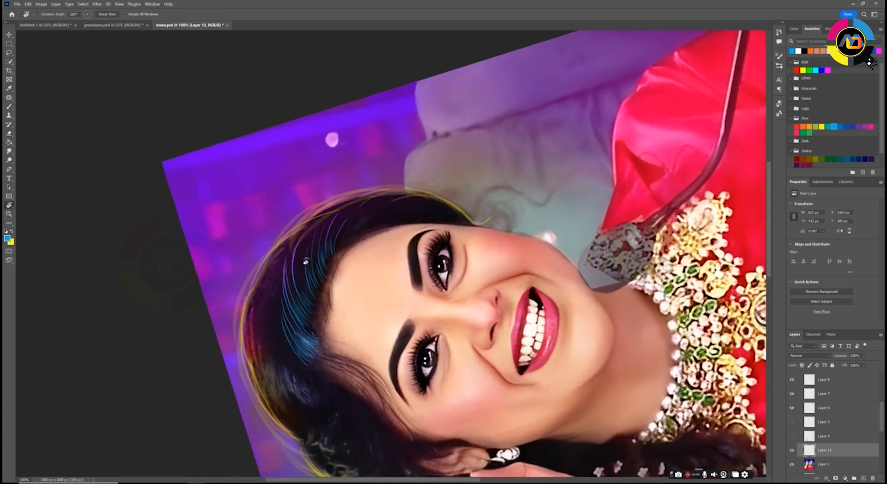
key("b")
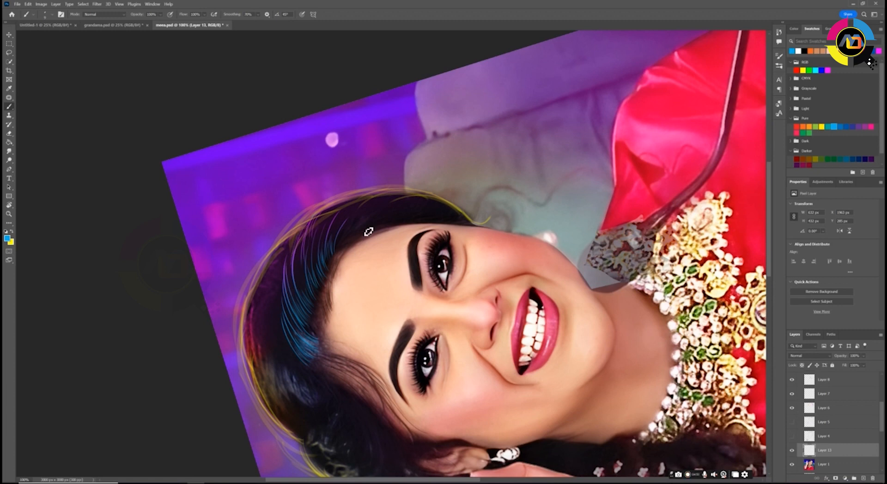
left_click_drag(345, 248, 392, 202)
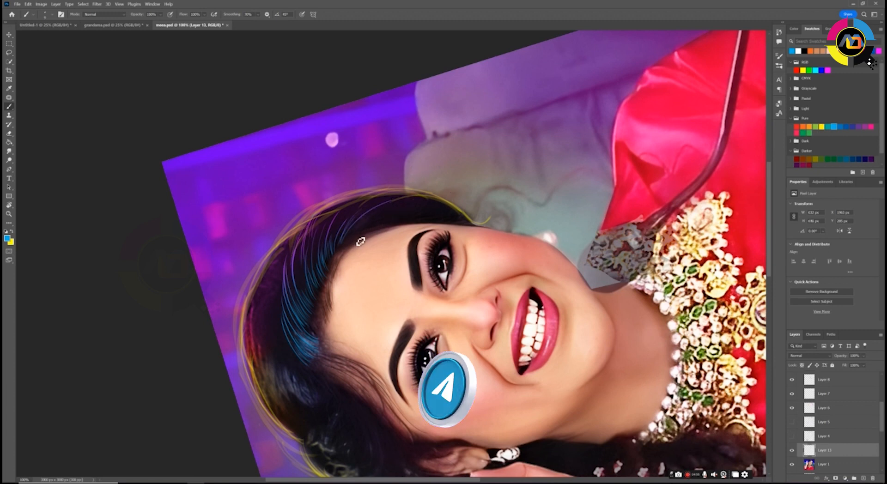
key("r")
mouse_move(331, 227)
left_mouse_down()
mouse_move(384, 170)
mouse_move(432, 166)
left_mouse_up()
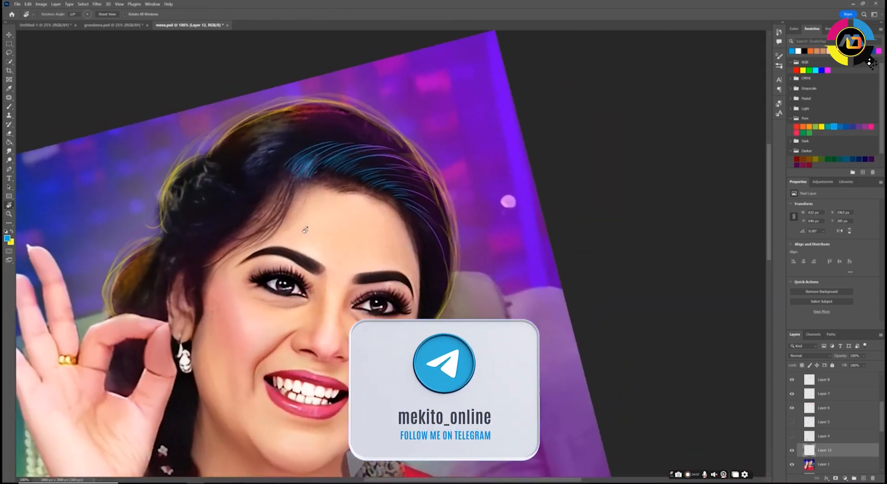
mouse_move(309, 197)
left_mouse_down()
mouse_move(287, 221)
mouse_move(280, 277)
mouse_move(227, 323)
left_mouse_up()
key("b")
left_click_drag(244, 277, 234, 322)
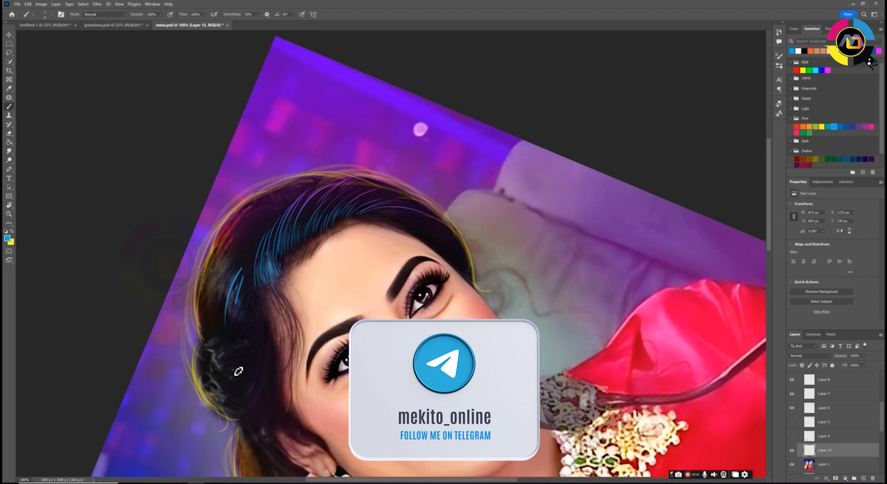
left_click_drag(246, 282, 243, 329)
left_click_drag(232, 264, 223, 305)
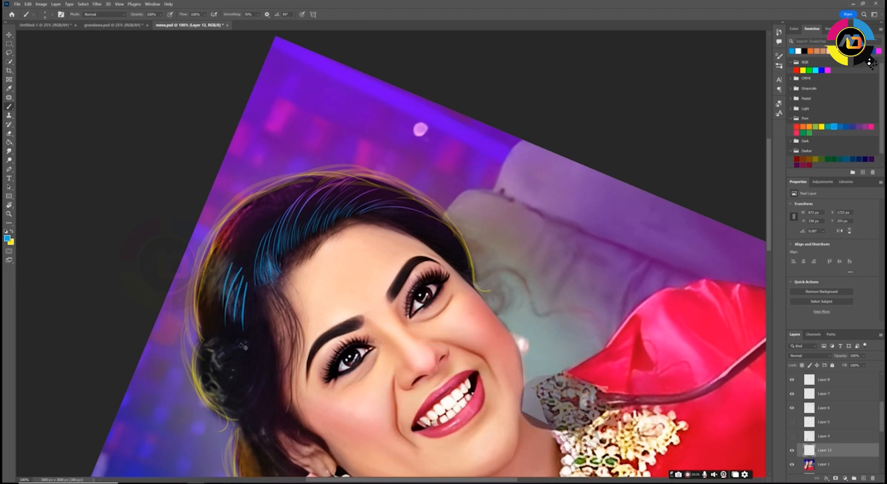
key("ctrl+z")
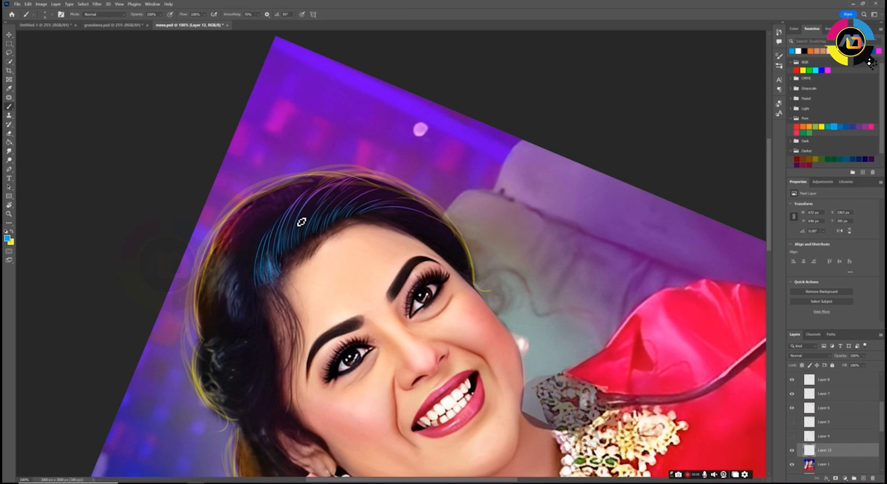
Paint light blue strands along the far side of the forehead hairline, following the hair down toward the temple
key("r")
left_click_drag(277, 201, 298, 279)
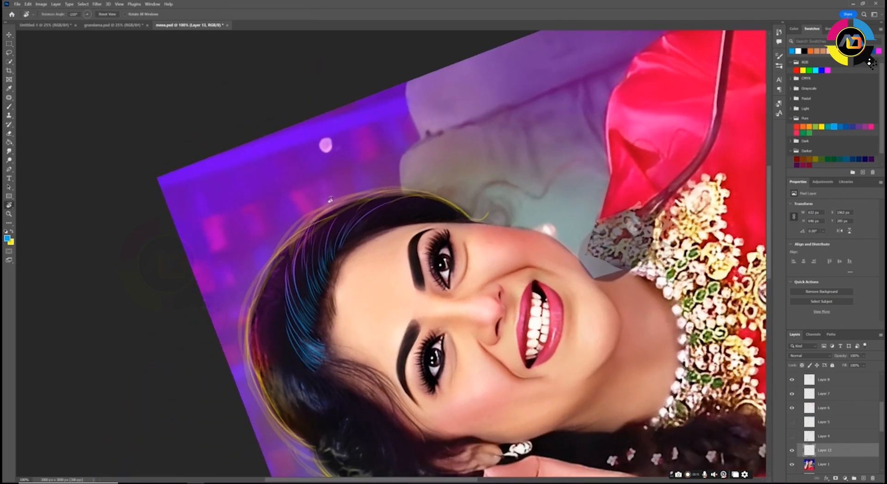
key("b")
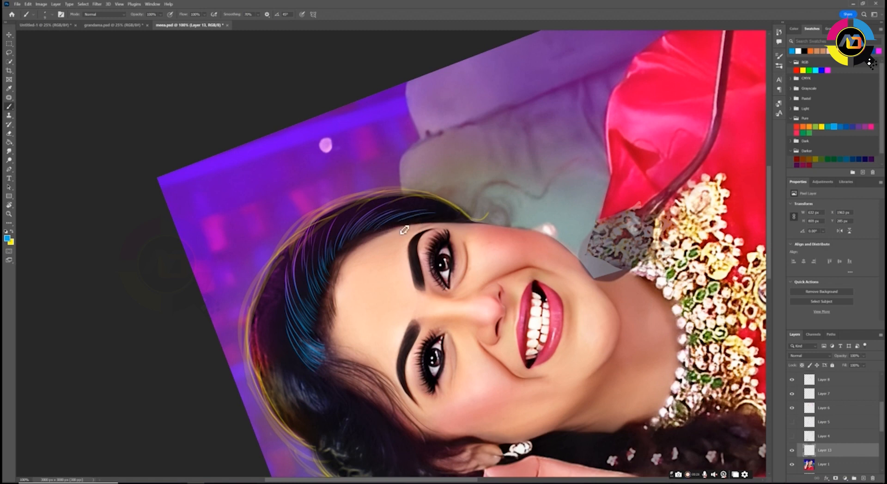
mouse_move(396, 228)
left_mouse_down()
mouse_move(472, 205)
mouse_move(459, 211)
left_mouse_up()
mouse_move(414, 228)
left_mouse_down()
mouse_move(451, 214)
mouse_move(444, 215)
left_mouse_up()
Paint curved light blue strands on the side section between the front hairline and the bun
key("r")
mouse_move(290, 234)
left_mouse_down()
mouse_move(333, 180)
mouse_move(421, 164)
mouse_move(372, 154)
mouse_move(321, 170)
mouse_move(282, 214)
mouse_move(268, 252)
left_mouse_up()
key("b")
scroll(300, 333, "down", 5)
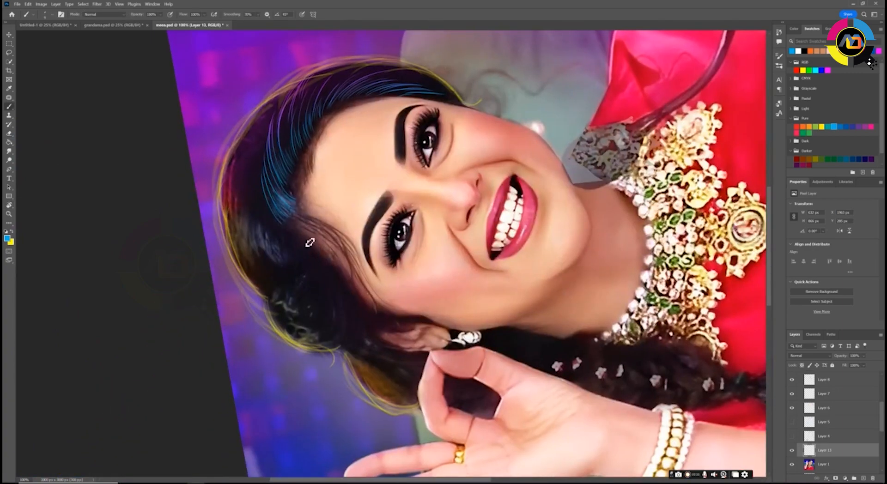
left_click_drag(305, 270, 287, 239)
left_click_drag(288, 269, 271, 225)
mouse_move(284, 270)
left_mouse_down()
mouse_move(268, 238)
mouse_move(270, 249)
mouse_move(261, 194)
left_mouse_up()
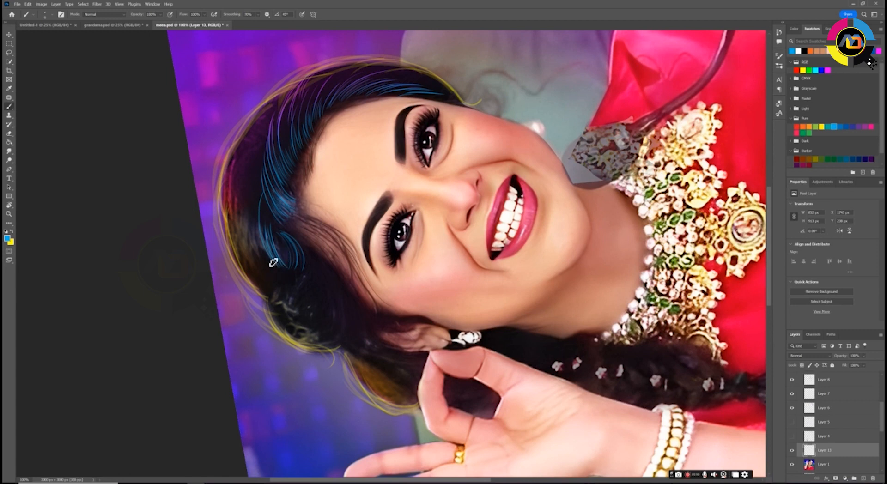
mouse_move(277, 266)
left_mouse_down()
mouse_move(240, 161)
mouse_move(263, 172)
left_mouse_up()
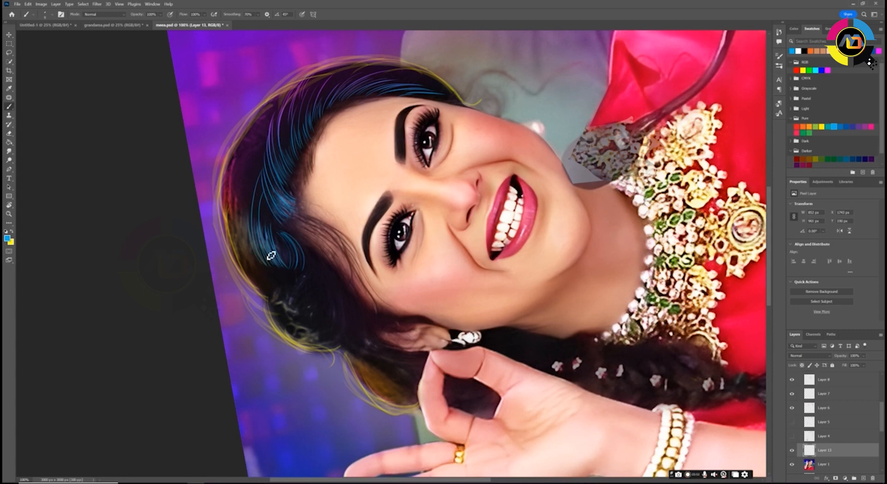
Fill the outer side and crown of the hair with long light blue strands running up from the bun
left_click_drag(267, 266, 244, 185)
mouse_move(266, 271)
left_mouse_down()
mouse_move(227, 189)
mouse_move(254, 190)
mouse_move(279, 129)
left_mouse_up()
mouse_move(257, 263)
left_mouse_down()
mouse_move(250, 138)
mouse_move(272, 120)
left_mouse_up()
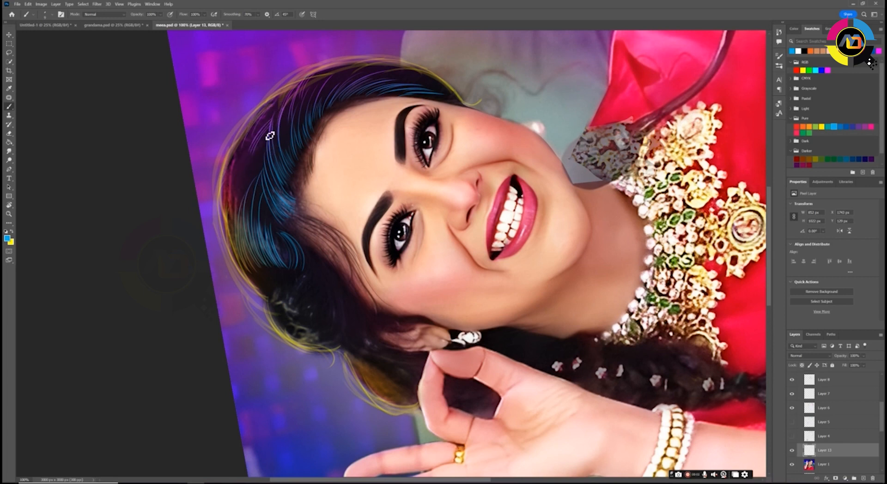
left_click_drag(276, 115, 236, 177)
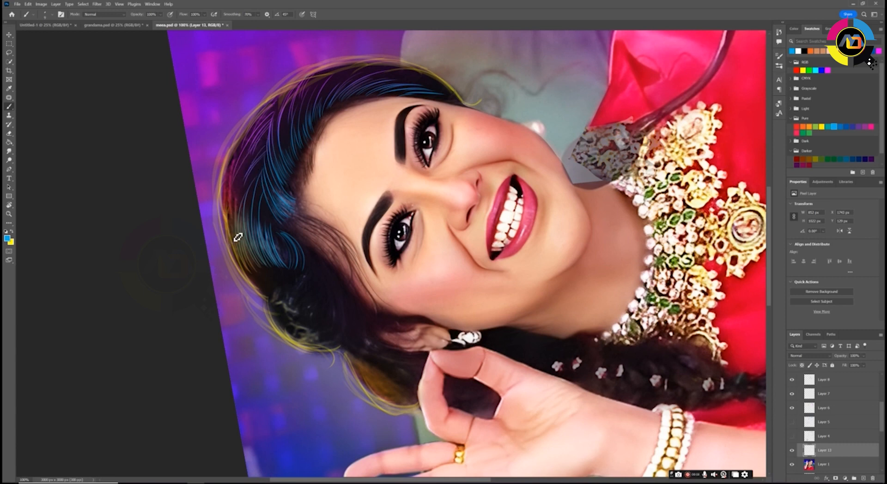
left_click_drag(239, 227, 253, 184)
Paint long curved light blue strands around the outer edge of the bun beside the face
key("r")
left_click_drag(300, 129, 396, 107)
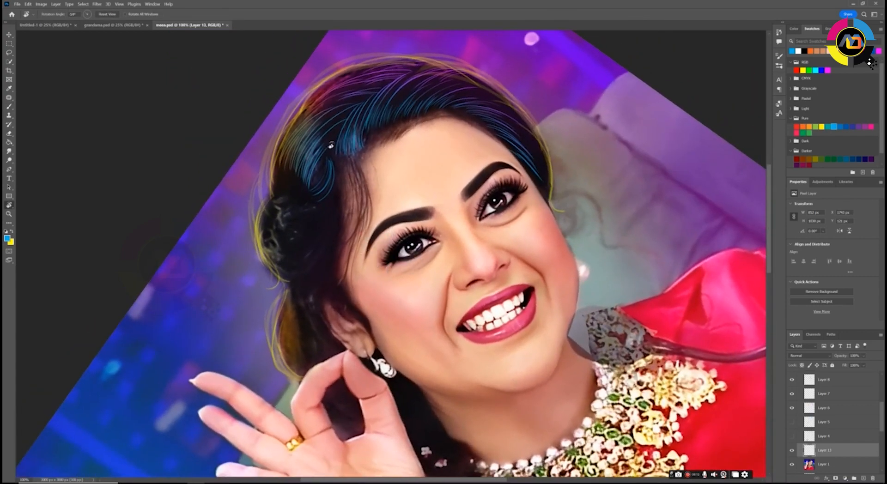
key("b")
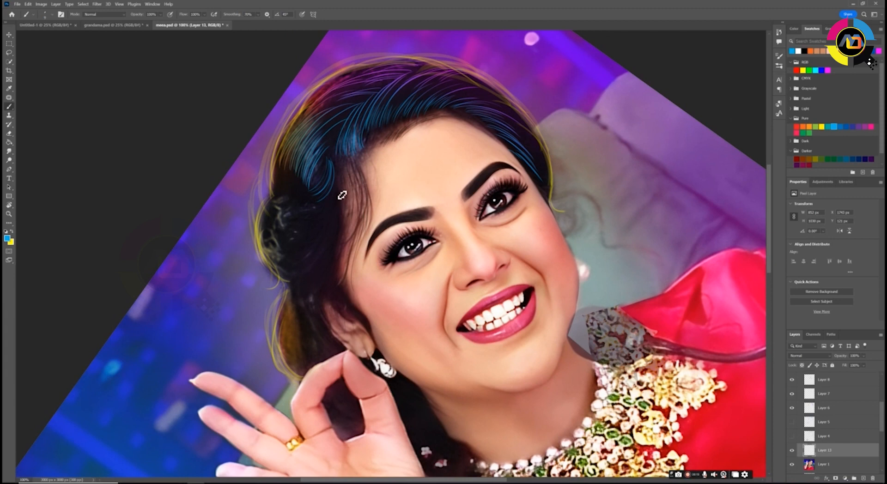
left_click_drag(342, 195, 277, 277)
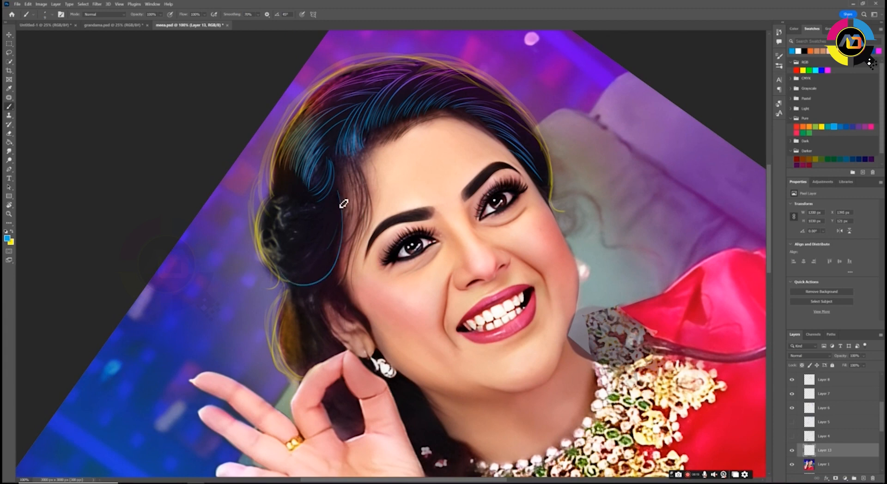
mouse_move(339, 206)
left_mouse_down()
mouse_move(335, 278)
mouse_move(327, 252)
left_mouse_up()
mouse_move(332, 196)
left_mouse_down()
mouse_move(278, 251)
mouse_move(296, 277)
left_mouse_up()
left_click_drag(331, 247, 277, 274)
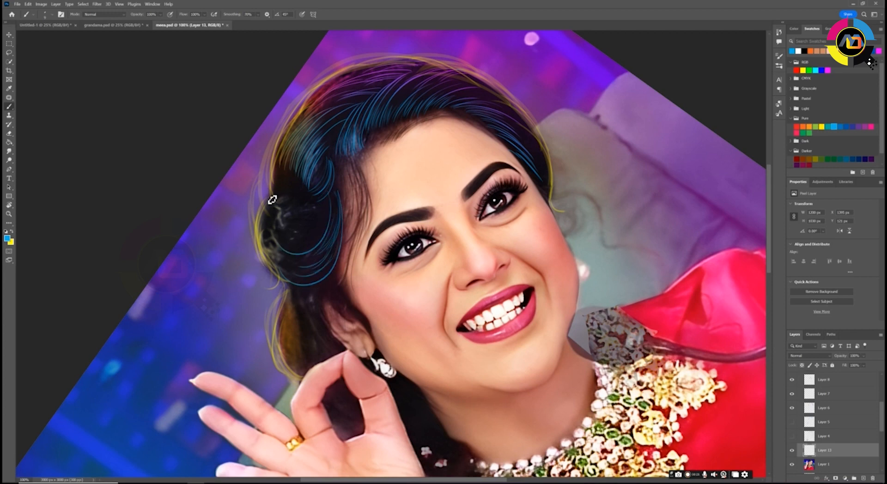
Fill the inside of the bun with swirling light blue strands that follow its curl
left_click_drag(324, 226, 277, 214)
left_click_drag(306, 261, 273, 219)
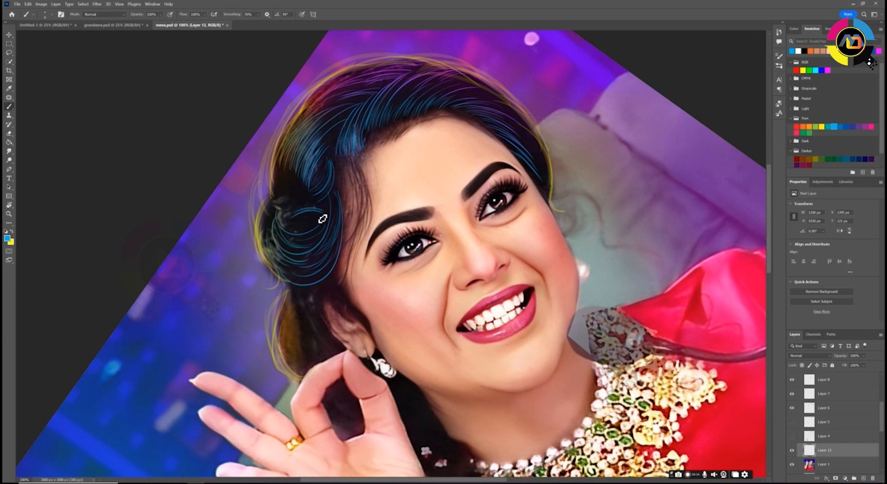
mouse_move(323, 209)
left_mouse_down()
mouse_move(274, 215)
mouse_move(268, 255)
mouse_move(300, 231)
left_mouse_up()
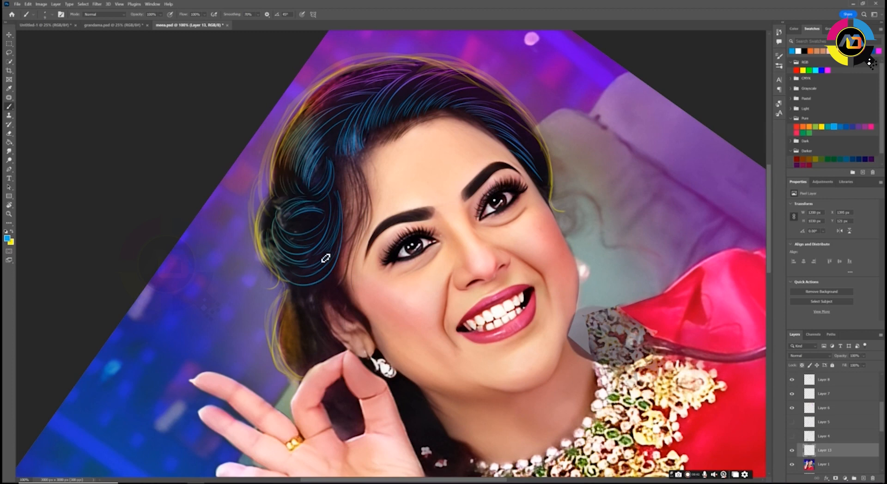
Paint light blue strands down the loose hair below the bun, behind the ear
scroll(344, 225, "down", 4)
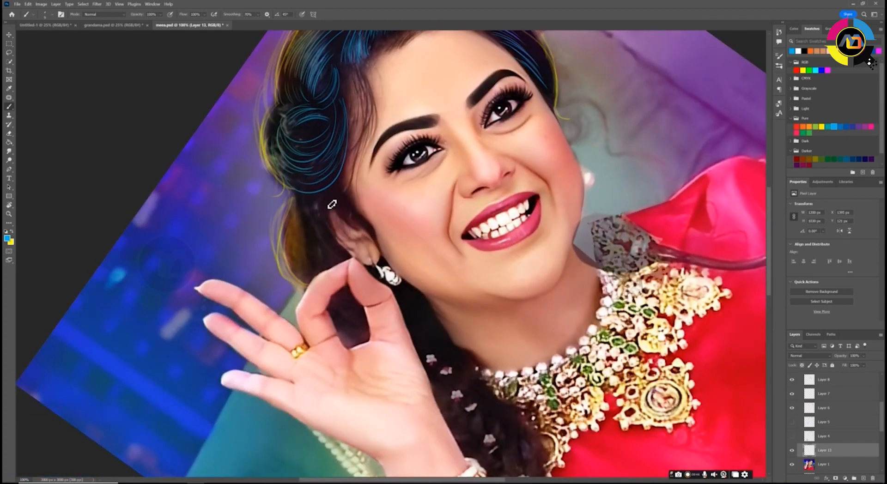
mouse_move(332, 204)
left_mouse_down()
mouse_move(340, 209)
mouse_move(326, 197)
left_mouse_up()
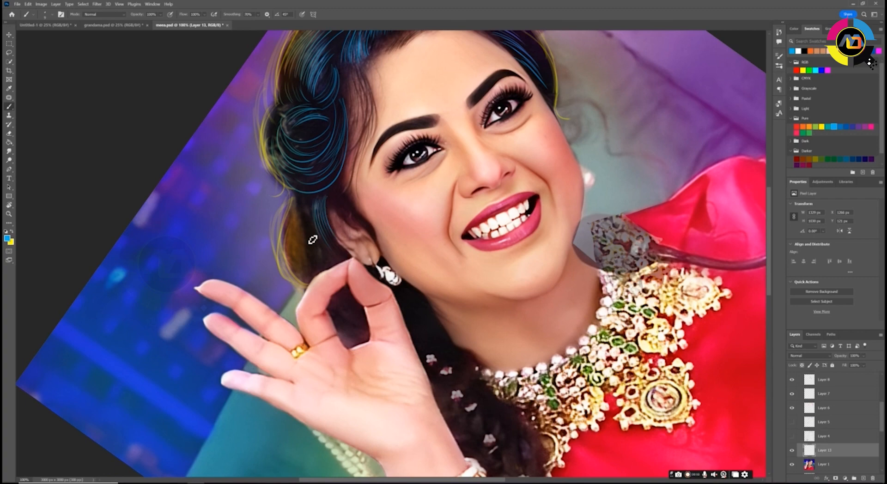
mouse_move(310, 203)
left_mouse_down()
mouse_move(344, 243)
mouse_move(324, 286)
mouse_move(310, 271)
left_mouse_up()
left_click_drag(305, 207, 331, 325)
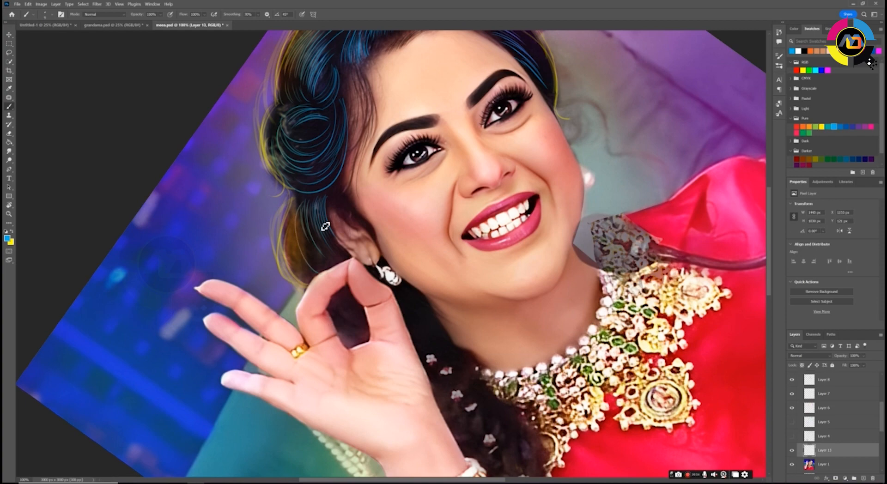
mouse_move(312, 207)
left_mouse_down()
mouse_move(338, 290)
mouse_move(361, 296)
left_mouse_up()
Paint the first short light blue strands at the top of the braid beside the neck
left_click_drag(387, 57, 374, 304)
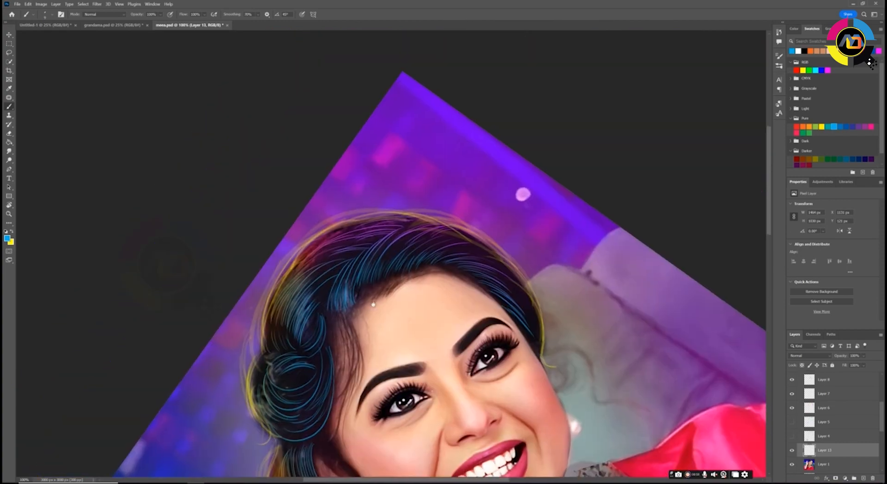
left_click_drag(390, 228, 370, 172)
key("r")
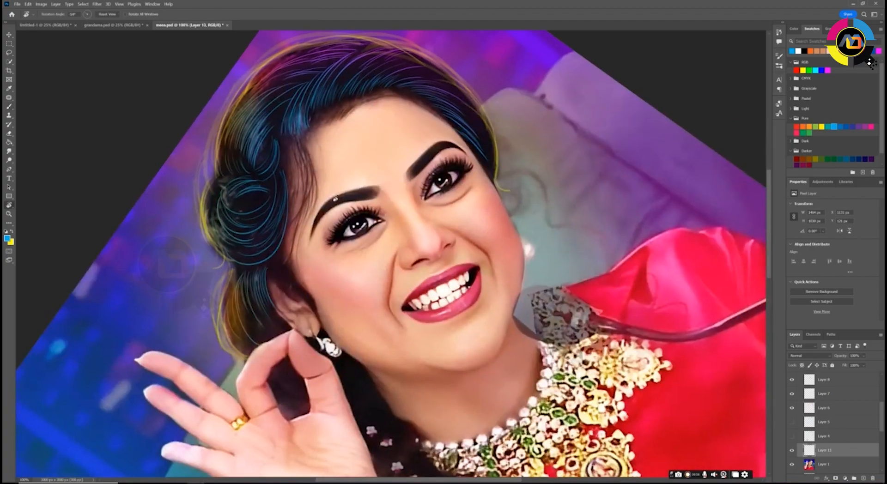
left_click_drag(323, 227, 347, 189)
scroll(346, 189, "down", 5)
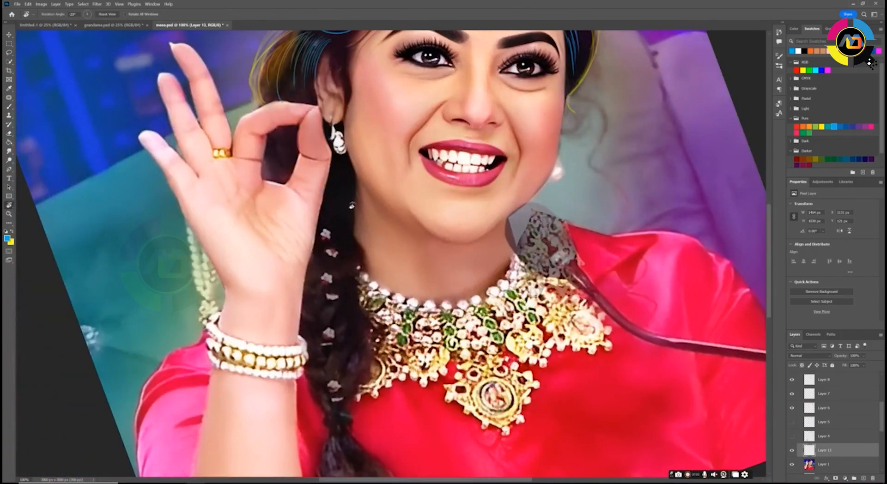
key("b")
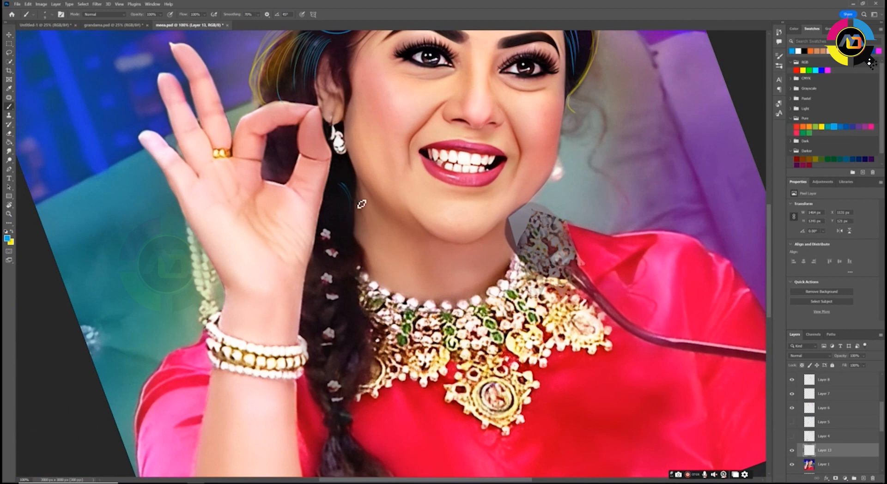
left_click_drag(340, 184, 356, 245)
key("ctrl+z")
left_click_drag(341, 187, 357, 245)
mouse_move(339, 204)
left_mouse_down()
mouse_move(325, 246)
mouse_move(337, 243)
left_mouse_up()
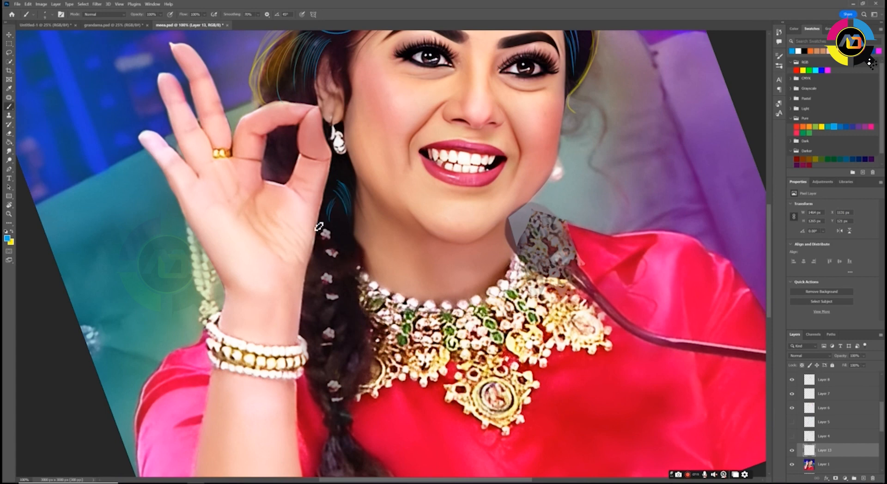
Paint light blue strands down the upper and middle plaits of the braid, curving each with the weave
mouse_move(339, 194)
left_mouse_down()
mouse_move(330, 212)
mouse_move(360, 266)
left_mouse_up()
mouse_move(333, 223)
left_mouse_down()
mouse_move(329, 246)
mouse_move(320, 244)
mouse_move(349, 283)
left_mouse_up()
mouse_move(356, 249)
left_mouse_down()
mouse_move(323, 279)
mouse_move(336, 288)
mouse_move(319, 265)
mouse_move(333, 266)
mouse_move(333, 300)
mouse_move(336, 262)
mouse_move(320, 289)
left_mouse_up()
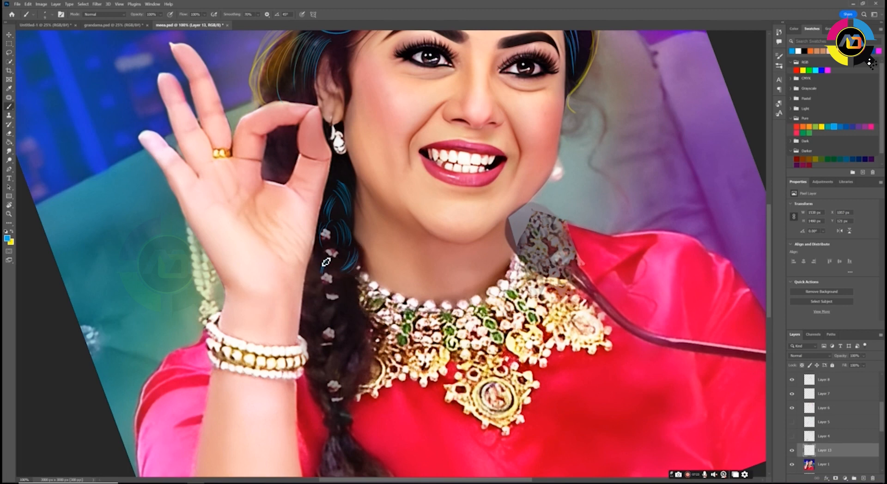
mouse_move(327, 259)
left_mouse_down()
mouse_move(332, 290)
mouse_move(311, 282)
mouse_move(325, 255)
mouse_move(338, 273)
mouse_move(340, 313)
mouse_move(358, 277)
mouse_move(321, 306)
mouse_move(342, 305)
mouse_move(320, 306)
mouse_move(335, 292)
mouse_move(319, 329)
left_mouse_up()
mouse_move(326, 286)
left_mouse_down()
mouse_move(331, 326)
mouse_move(316, 305)
left_mouse_up()
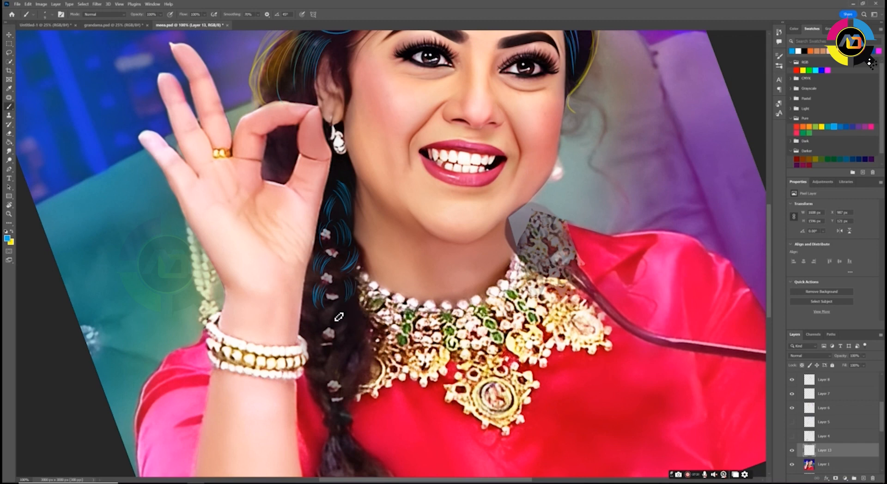
mouse_move(343, 285)
left_mouse_down()
mouse_move(339, 303)
mouse_move(349, 301)
mouse_move(324, 331)
mouse_move(341, 333)
mouse_move(319, 325)
mouse_move(347, 317)
mouse_move(341, 330)
left_mouse_up()
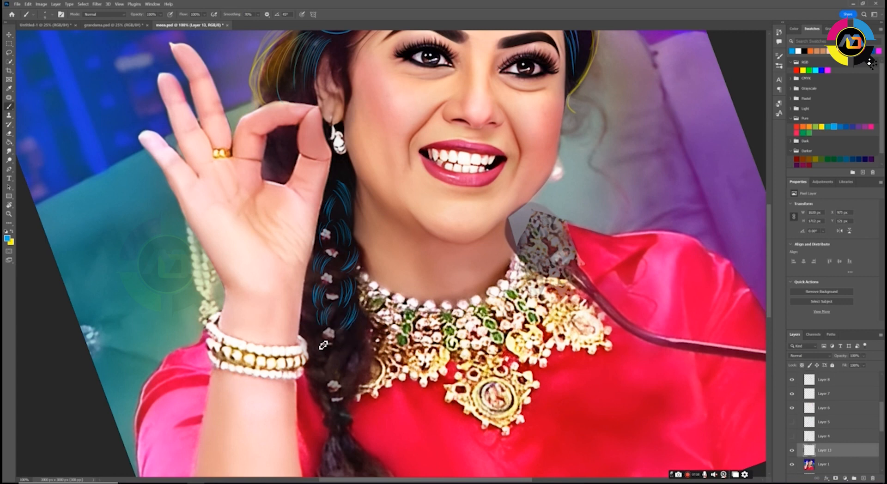
Paint light blue strands on the lowest plaits of the braid and at the start of the tail below its tie
scroll(349, 321, "down", 5)
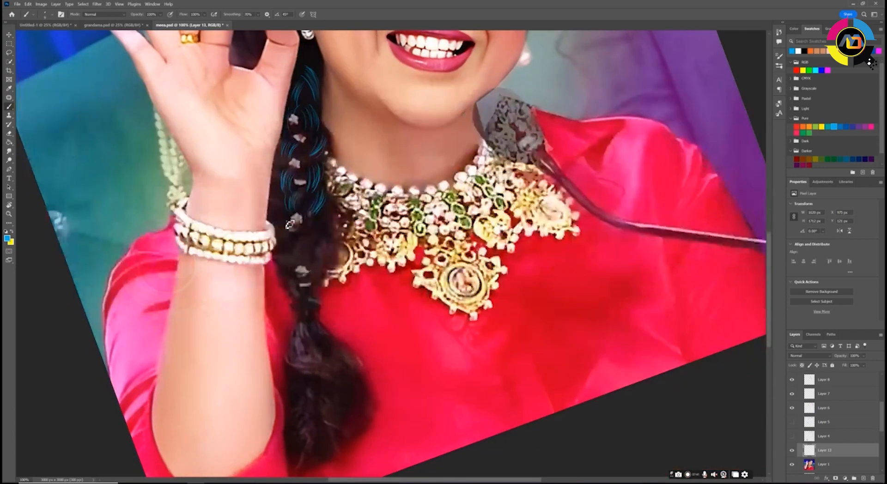
left_click_drag(282, 225, 294, 254)
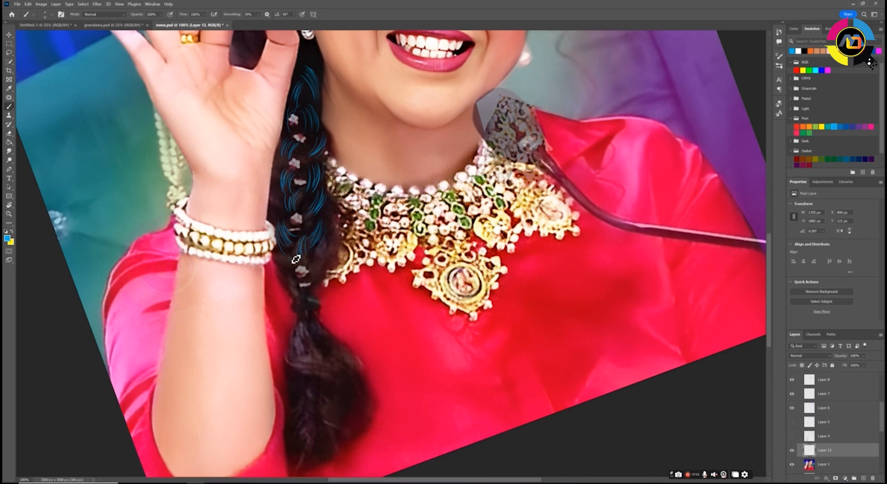
left_click_drag(283, 264, 294, 278)
mouse_move(308, 323)
left_mouse_down()
mouse_move(319, 372)
mouse_move(292, 355)
left_mouse_up()
left_click_drag(321, 330, 335, 348)
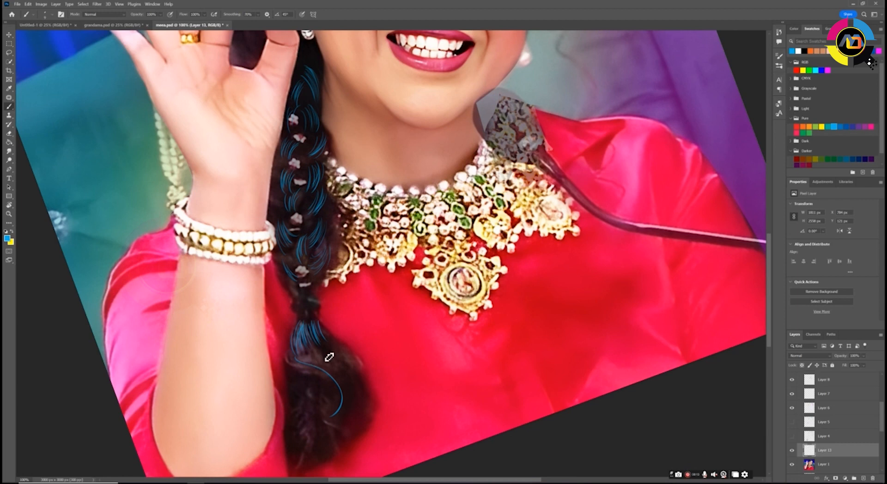
Paint long curved light blue strands sweeping across the braid's tail and around its outer edge
left_click_drag(298, 367, 344, 415)
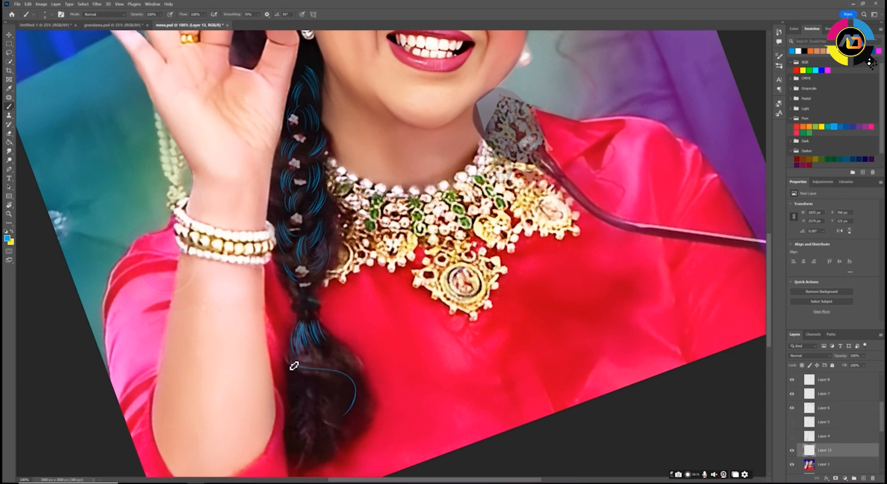
mouse_move(293, 367)
left_mouse_down()
mouse_move(359, 368)
mouse_move(358, 388)
left_mouse_up()
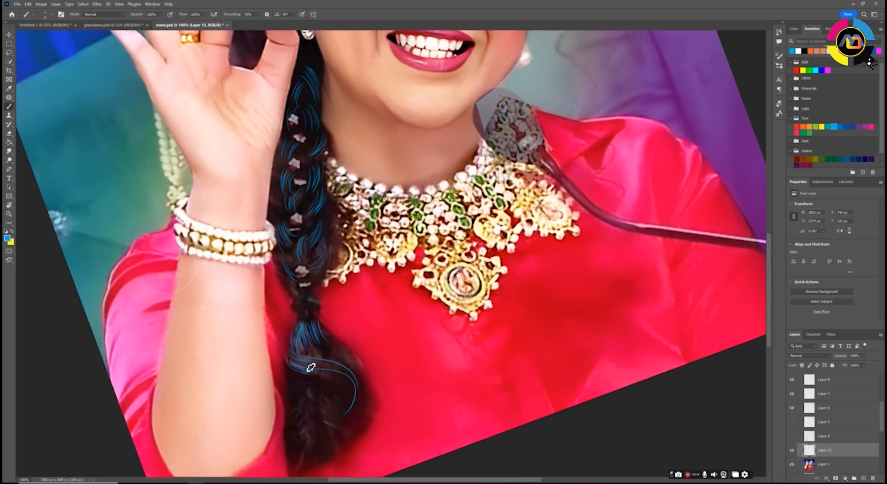
left_click_drag(311, 354, 356, 401)
left_click_drag(341, 342, 376, 383)
left_click_drag(354, 475, 346, 431)
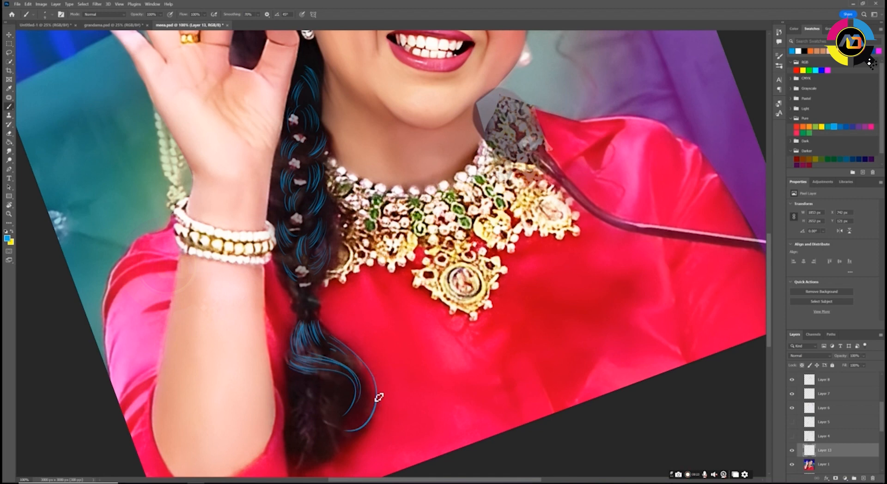
Fill the inside of the braid's tail with swirling light blue strands down to its tip
mouse_move(330, 348)
left_mouse_down()
mouse_move(350, 363)
mouse_move(318, 377)
left_mouse_up()
mouse_move(312, 418)
left_mouse_down()
mouse_move(308, 391)
mouse_move(341, 433)
mouse_move(327, 443)
mouse_move(296, 404)
mouse_move(301, 395)
mouse_move(351, 408)
mouse_move(294, 432)
mouse_move(372, 414)
mouse_move(312, 388)
mouse_move(291, 429)
mouse_move(301, 370)
mouse_move(317, 445)
left_mouse_up()
mouse_move(303, 375)
left_mouse_down()
mouse_move(309, 446)
mouse_move(343, 428)
left_mouse_up()
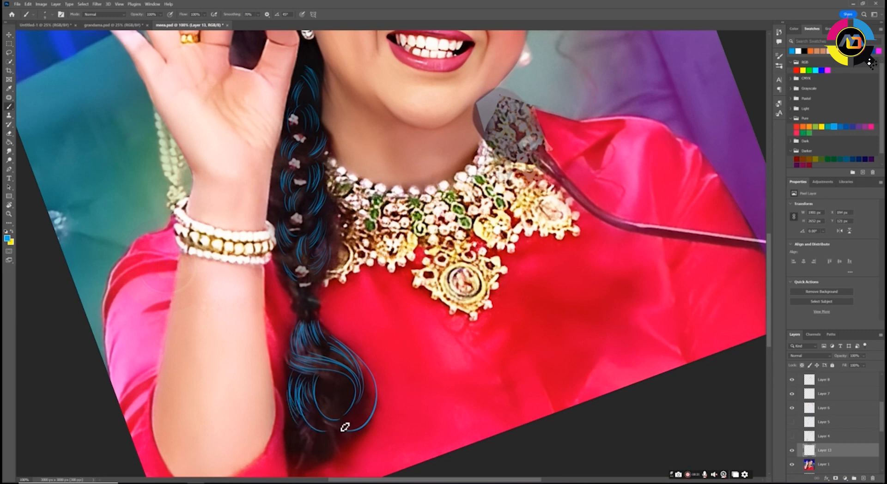
left_click_drag(288, 399, 305, 456)
mouse_move(291, 424)
left_mouse_down()
mouse_move(311, 455)
mouse_move(320, 434)
mouse_move(330, 446)
left_mouse_up()
mouse_move(349, 383)
left_mouse_down()
mouse_move(311, 408)
mouse_move(355, 408)
mouse_move(318, 397)
mouse_move(316, 385)
mouse_move(335, 411)
left_mouse_up()
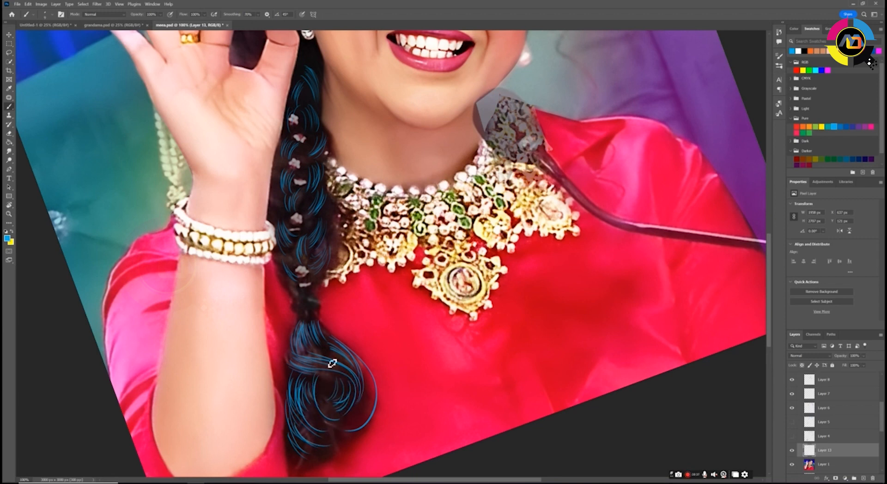
mouse_move(362, 368)
left_mouse_down()
mouse_move(352, 421)
mouse_move(360, 418)
left_mouse_up()
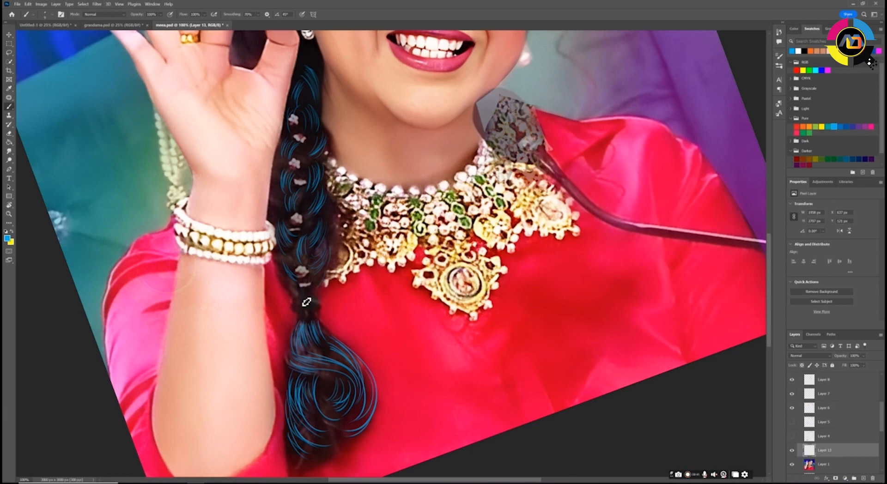
Rotate the canvas view to 40° at the head and switch to the Soft Round brush
scroll(323, 287, "up", 8)
scroll(322, 284, "up", 2)
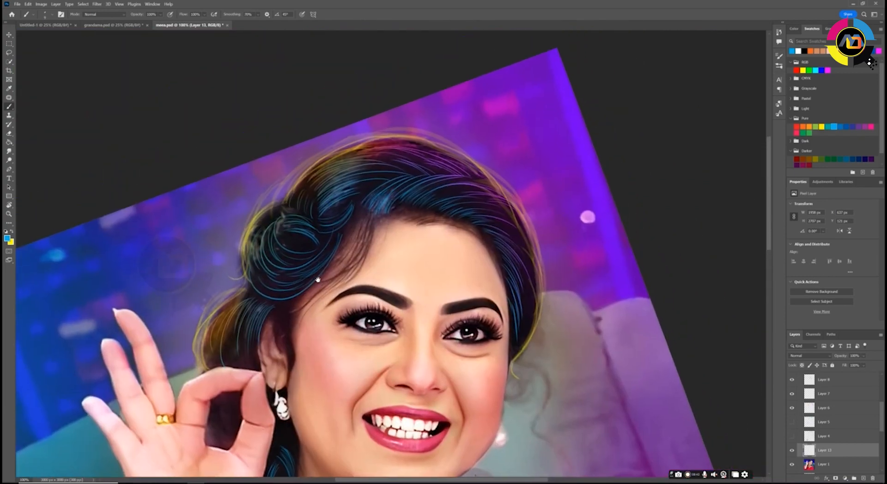
key("r")
left_click_drag(296, 204, 277, 231)
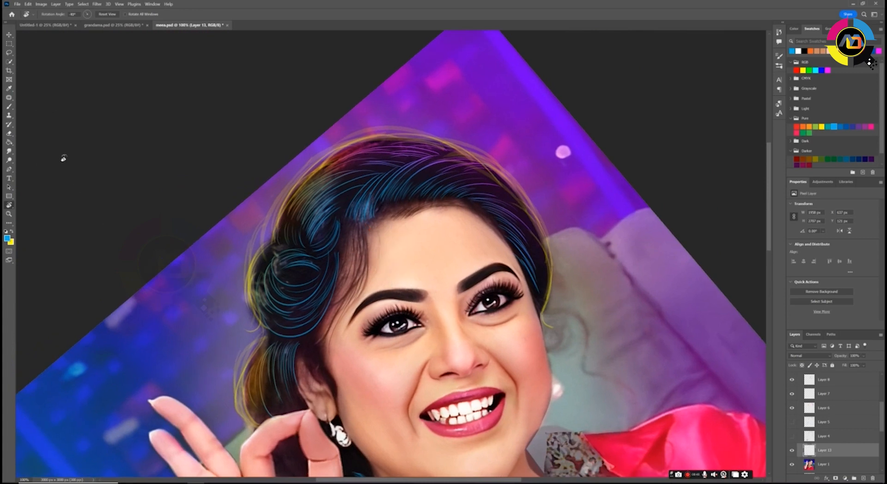
key("b")
right_click(54, 70)
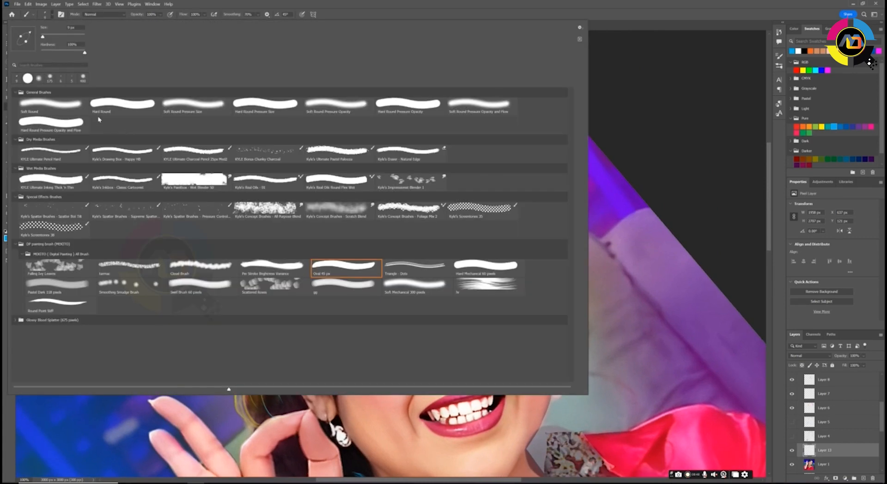
double_click(67, 106)
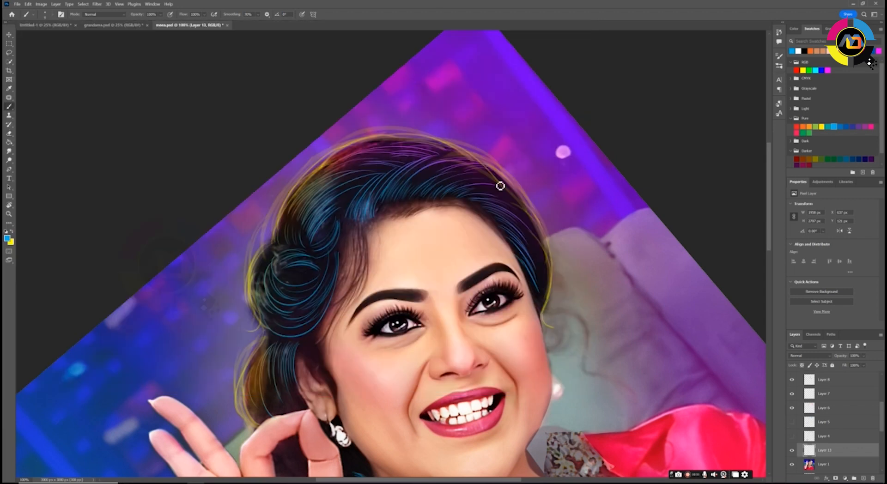
Choose cyan as the painting colour and add a new layer above the strands with the Soft Light blend mode
left_click(822, 69)
left_click(864, 479)
left_click(810, 356)
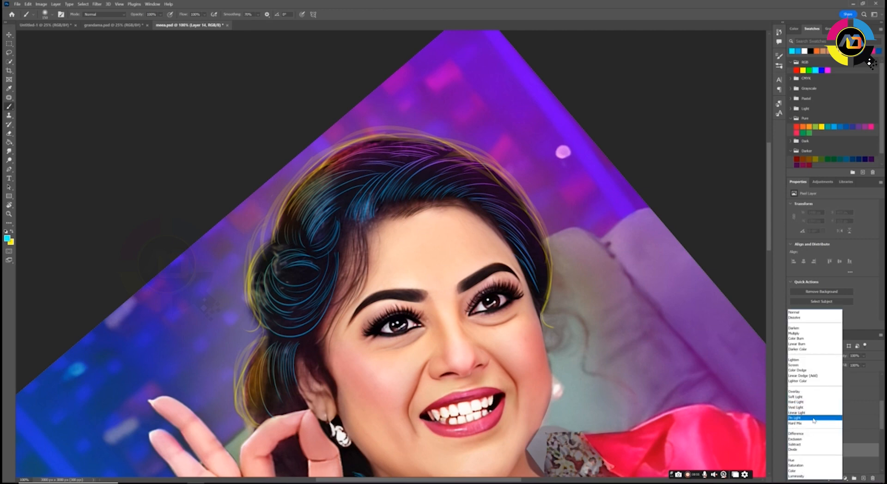
left_click(810, 399)
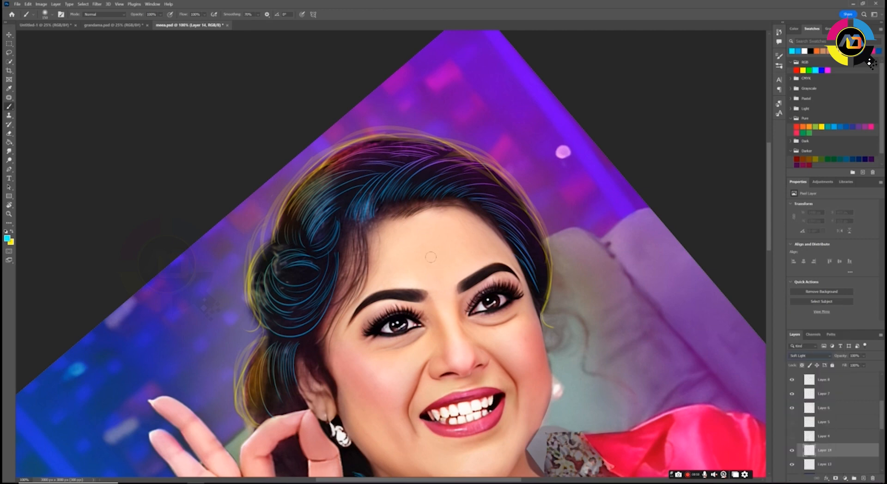
Brush a soft cyan glow across the top of the hair, undoing the first stroke
left_click_drag(346, 188, 462, 189)
key("ctrl+z")
key("ctrl+minus")
key("ctrl+minus")
Hide Layer 13 and Layer 14, and show and select the finished hair strands on Layer 4
left_click_drag(793, 464, 792, 451)
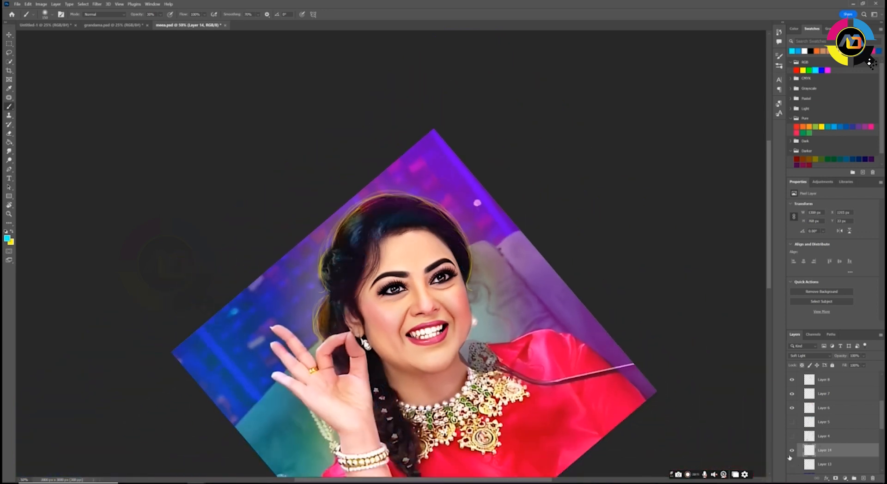
left_click(792, 436)
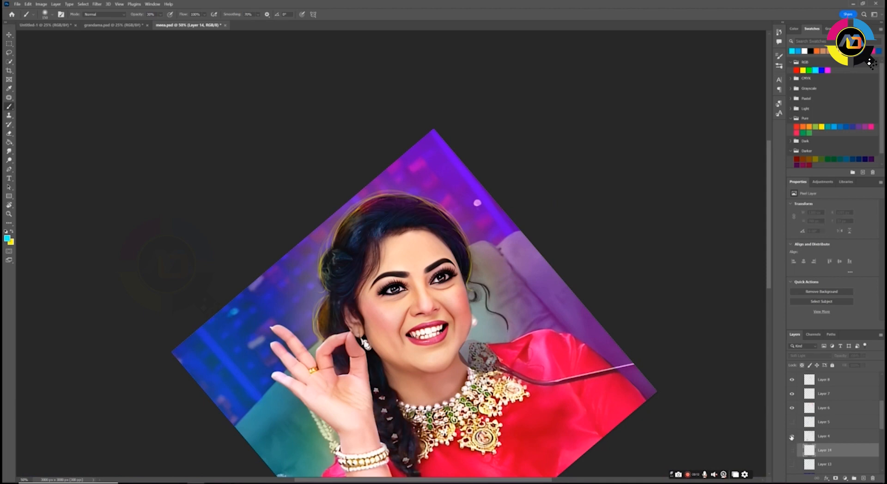
left_click(811, 437)
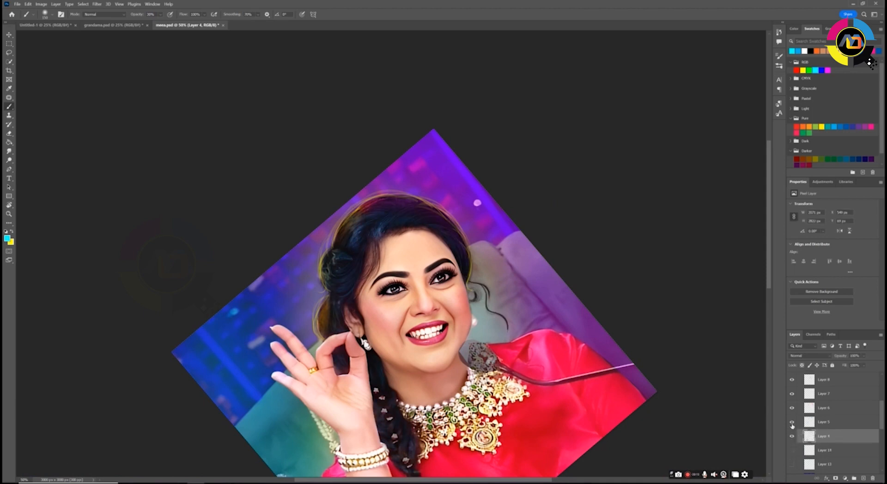
Preview Layer 5 over the hair, hide the photo on Layer 1, and compare the artwork with and without Layer 4
left_click(793, 423)
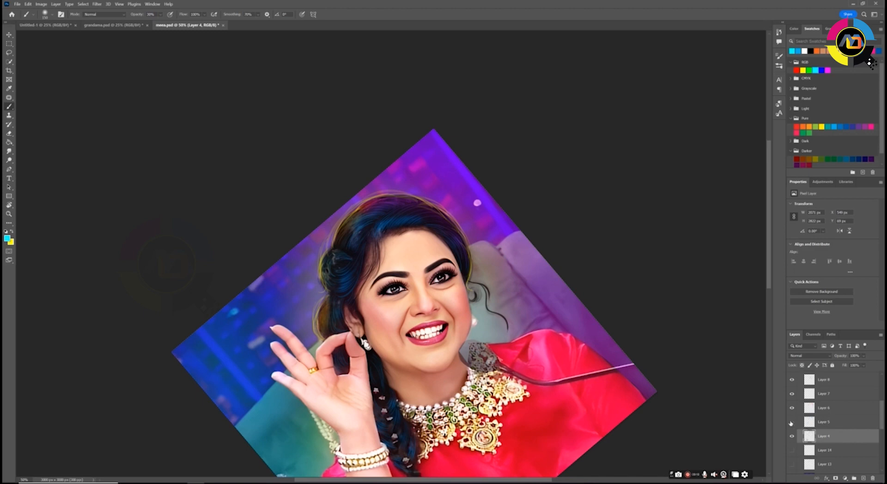
left_click(792, 423)
scroll(837, 445, "down", 2)
left_click(795, 462)
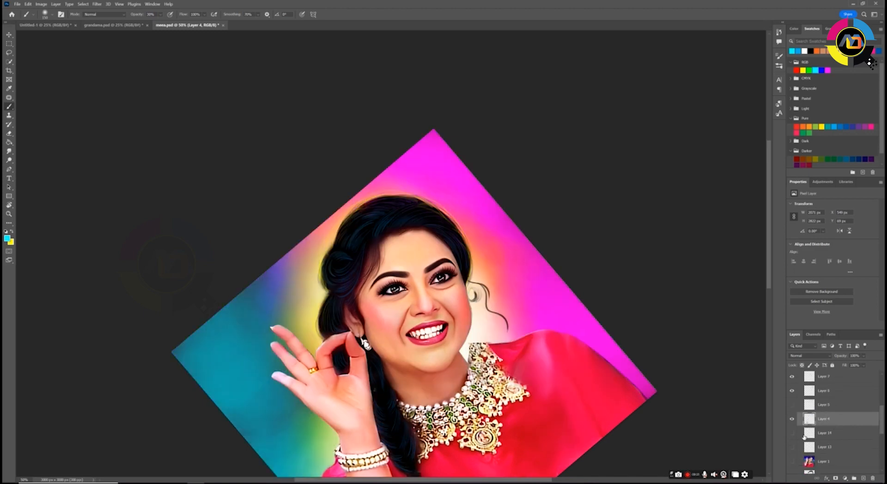
left_click(792, 422)
left_click(793, 422)
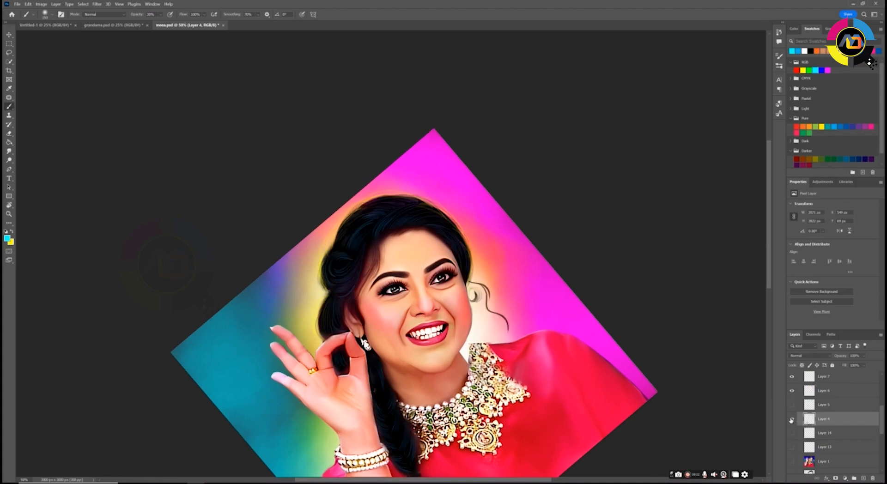
Examine the hair up close and at full view with Layer 5 hidden and shown
key("ctrl+plus")
key("ctrl+plus")
key("ctrl+plus")
key("ctrl+plus")
key("ctrl+plus")
key("ctrl+minus")
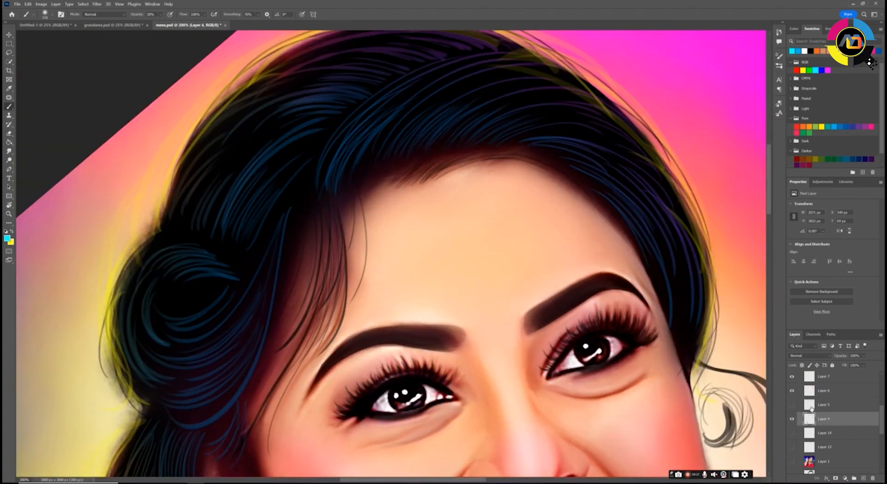
left_click(793, 405)
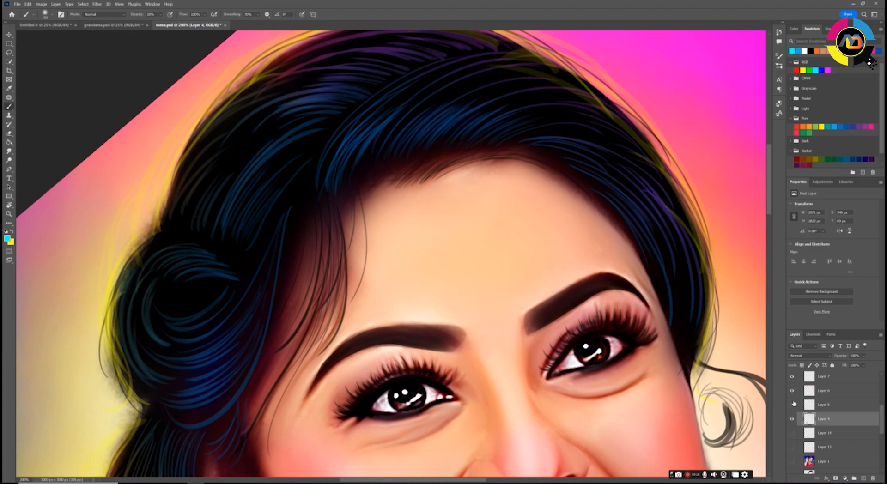
left_click(793, 405)
left_click(793, 404)
key("ctrl+minus")
key("ctrl+minus")
key("ctrl+minus")
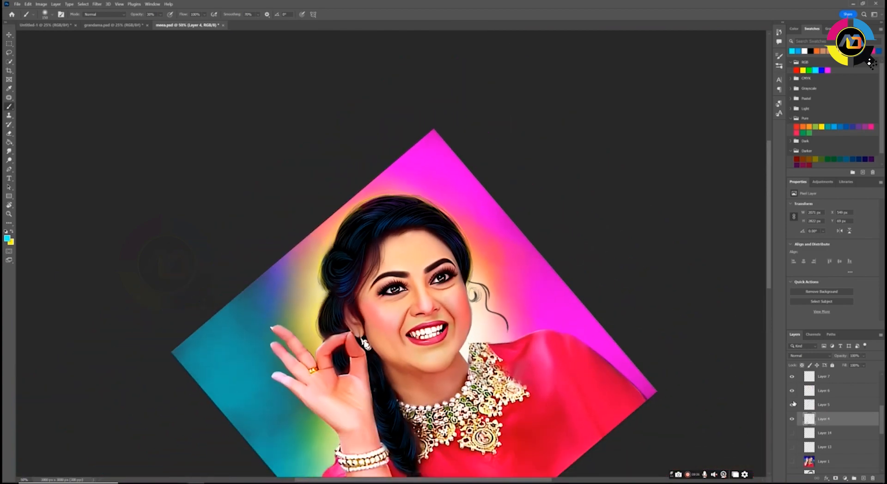
key("ctrl+plus")
key("ctrl+plus")
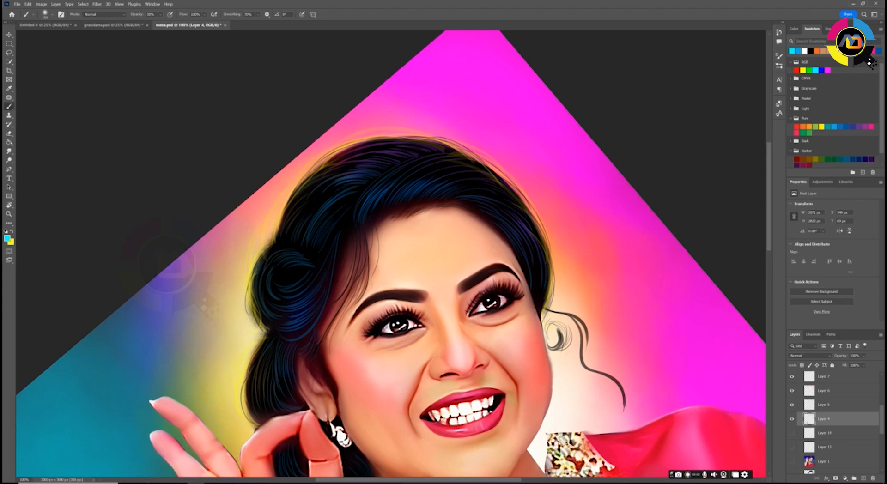
Hide the strand layers and compare the hair with the dark base layer beneath Layer 1 shown and hidden
left_click(792, 419)
scroll(816, 458, "down", 1)
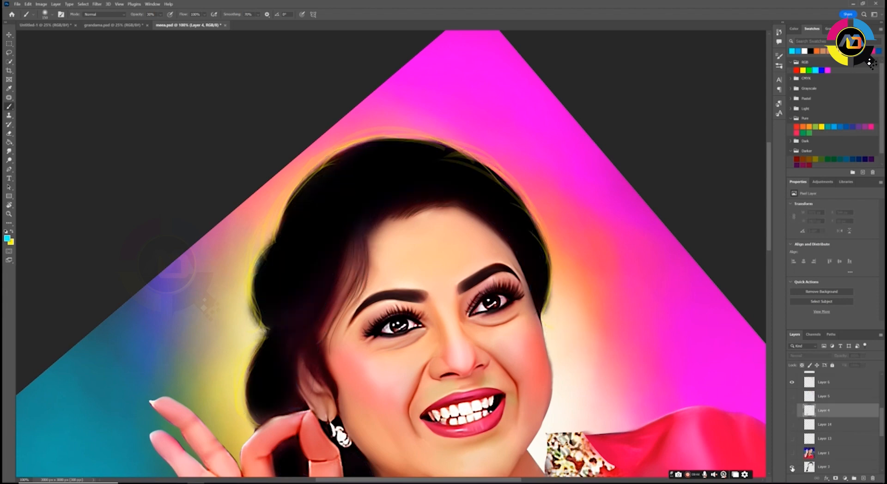
left_click(792, 468)
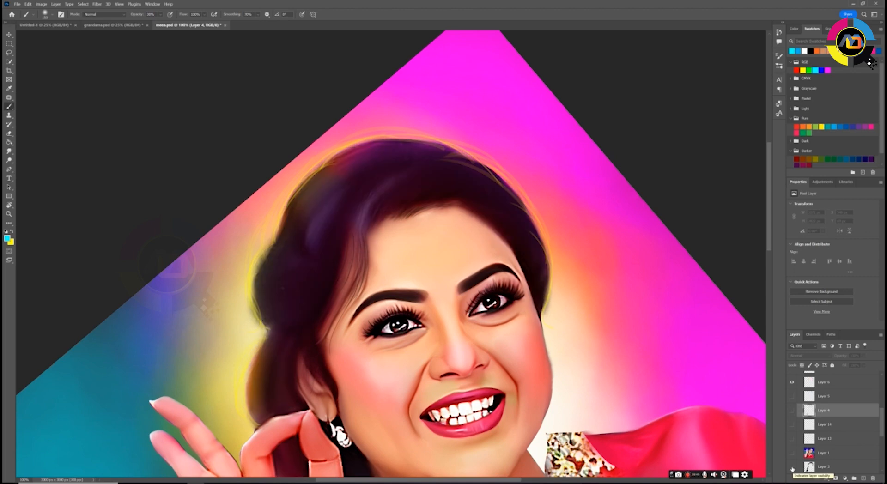
left_click(792, 468)
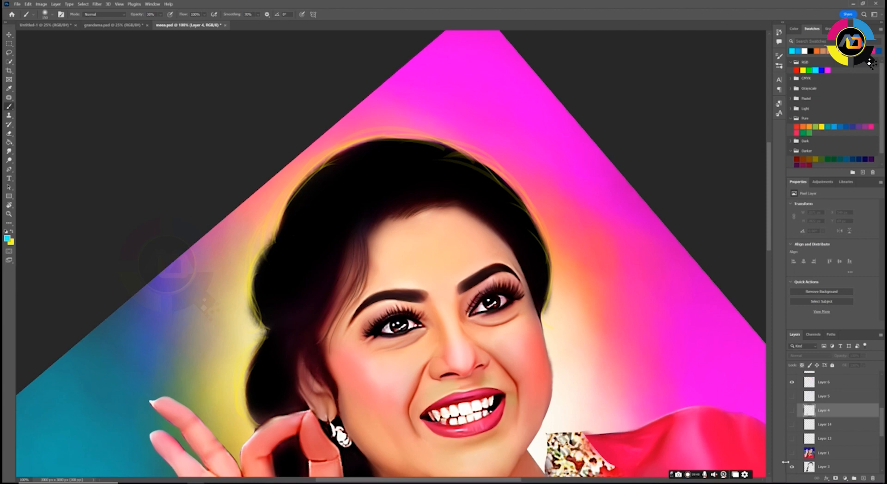
Show Layer 4 and Layer 5 again, and compare the hair with the Color-mode Layer 6 shown and hidden
left_click(792, 410)
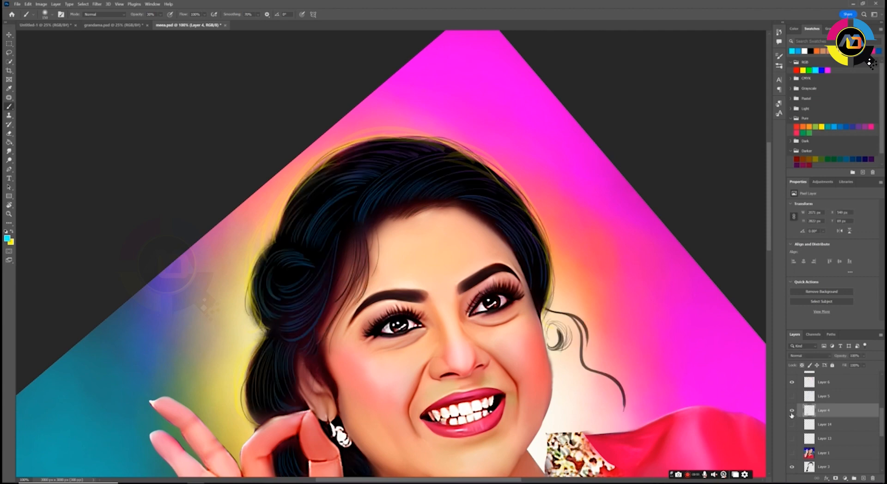
left_click(792, 397)
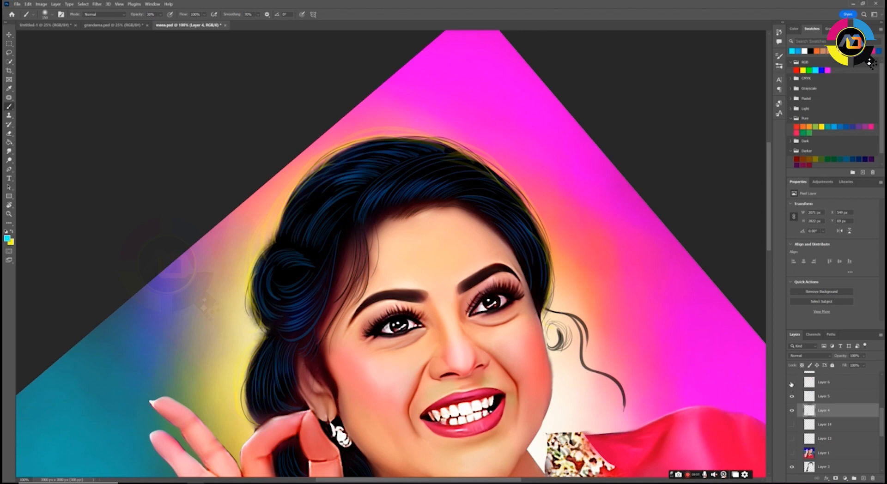
left_click(813, 382)
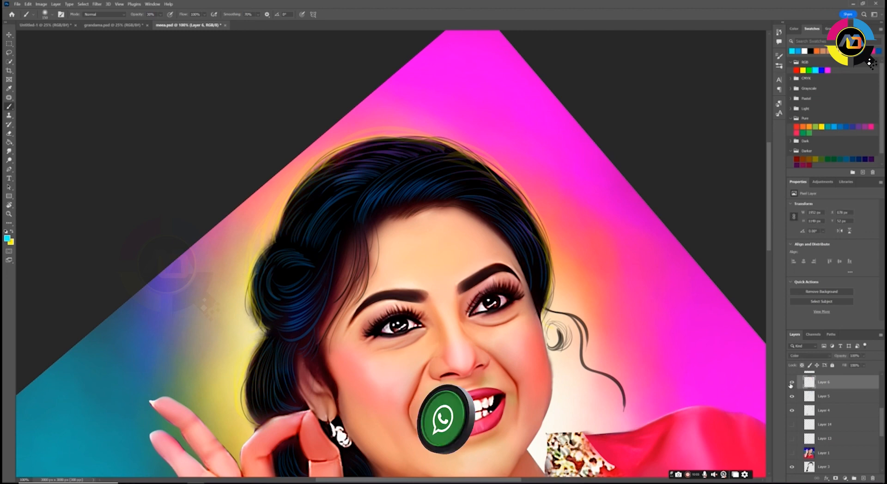
scroll(790, 385, "up", 1)
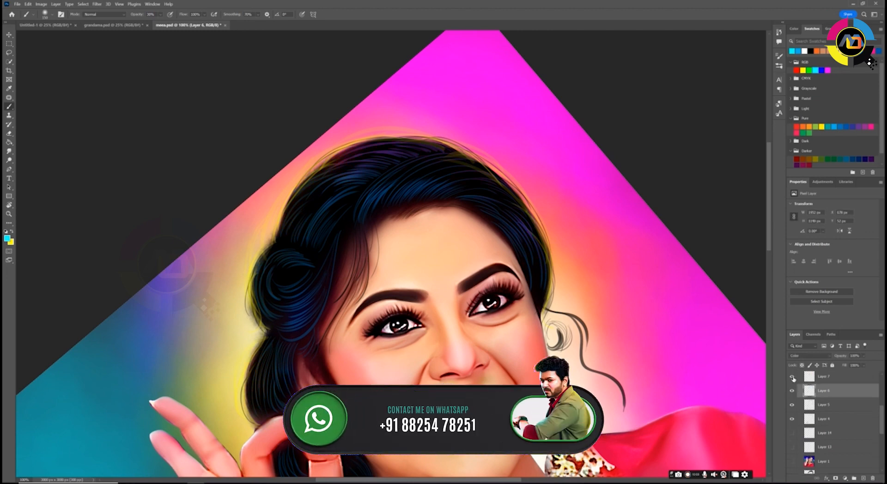
Compare the hair and its edge glow with Layer 7 shown and hidden, leaving the layer shown
left_click(793, 377)
left_click(793, 377)
left_click(793, 377)
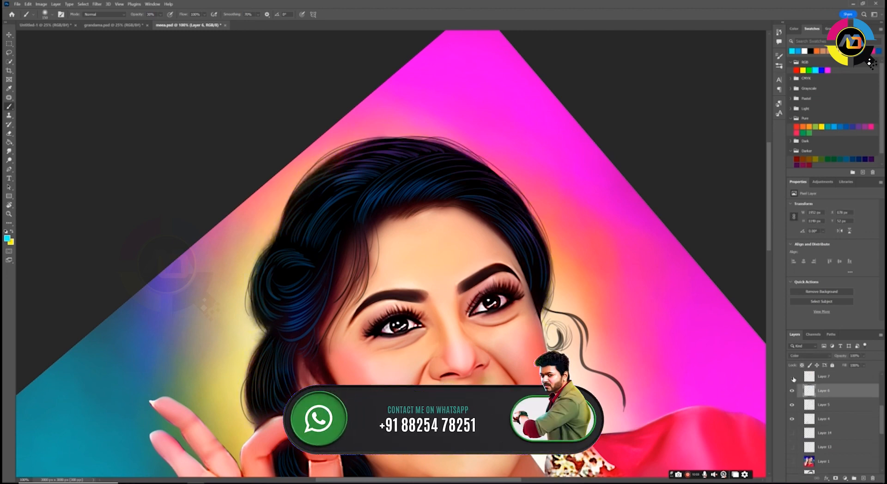
left_click(793, 378)
left_click(793, 377)
left_click(793, 377)
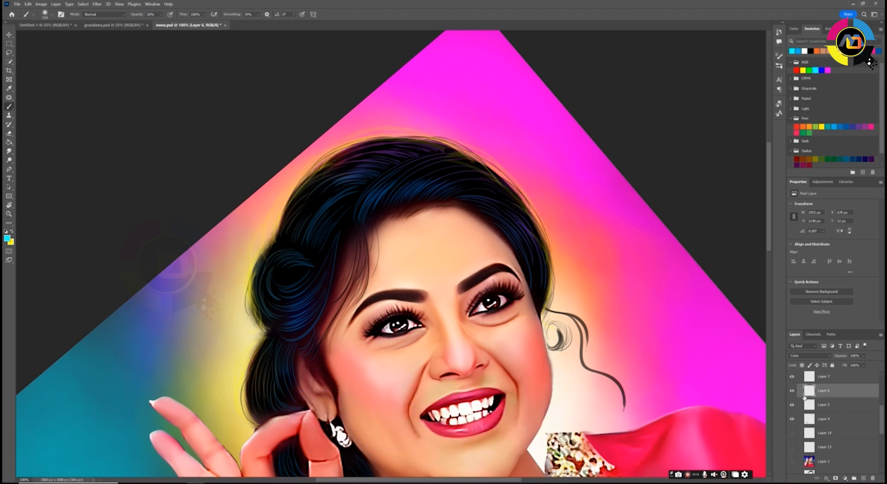
Reset the canvas rotation to upright and examine the portrait's hair up close and from farther out
scroll(805, 400, "up", 3)
scroll(805, 401, "up", 1)
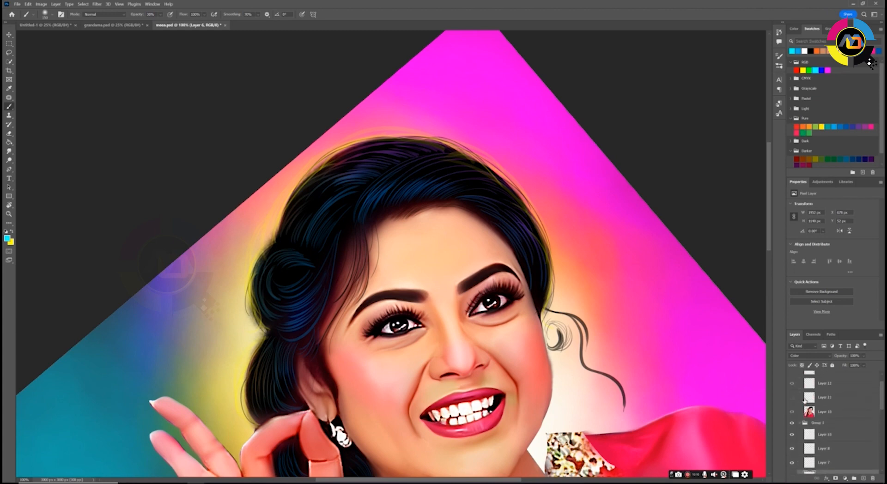
scroll(804, 400, "up", 1)
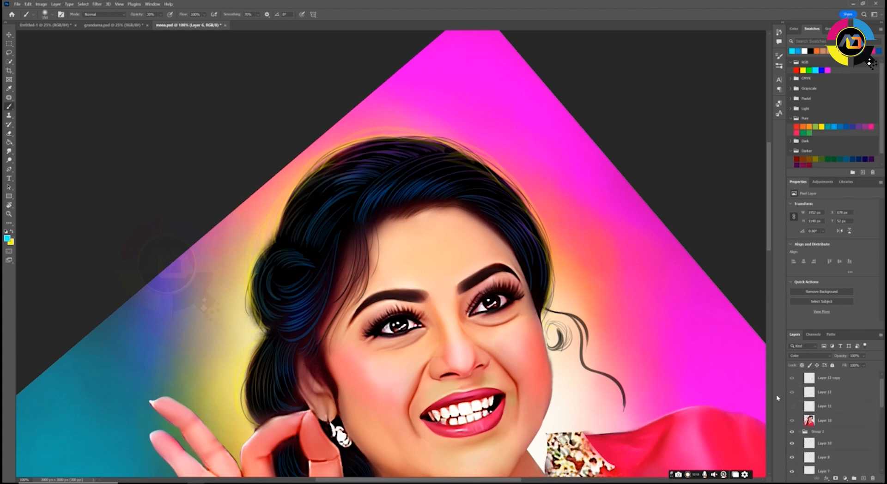
key("Escape")
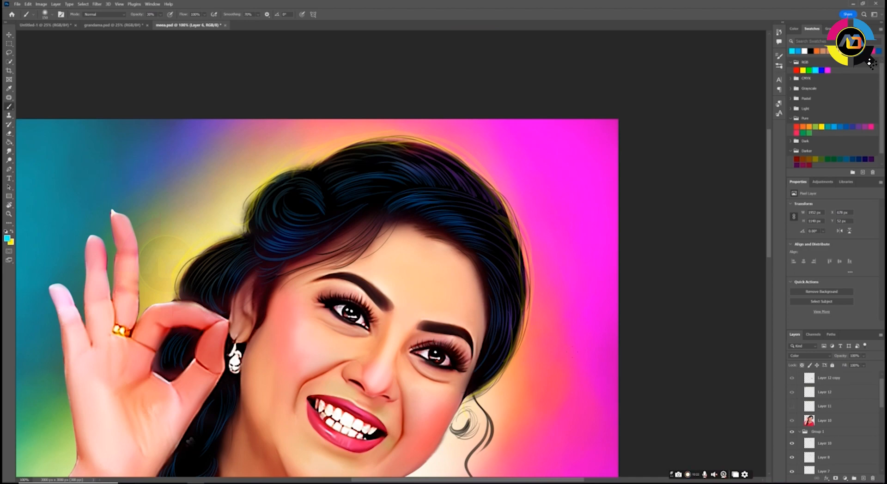
scroll(447, 290, "up", 5)
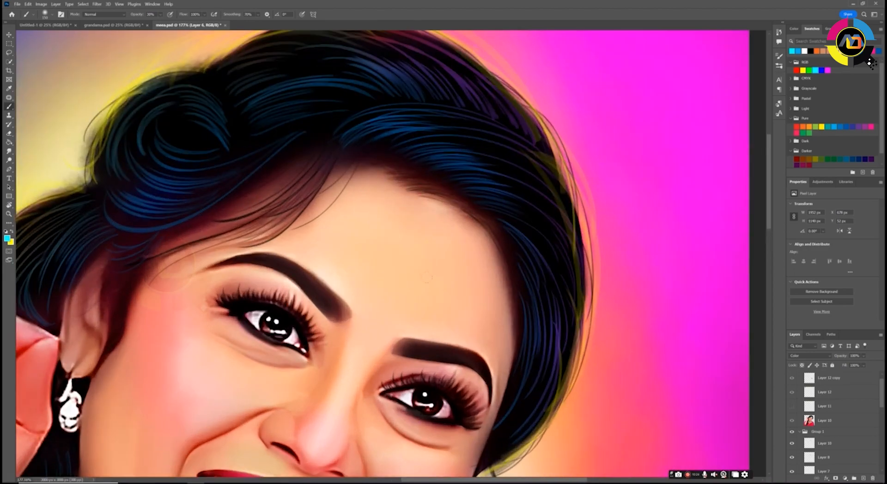
scroll(555, 250, "down", 3)
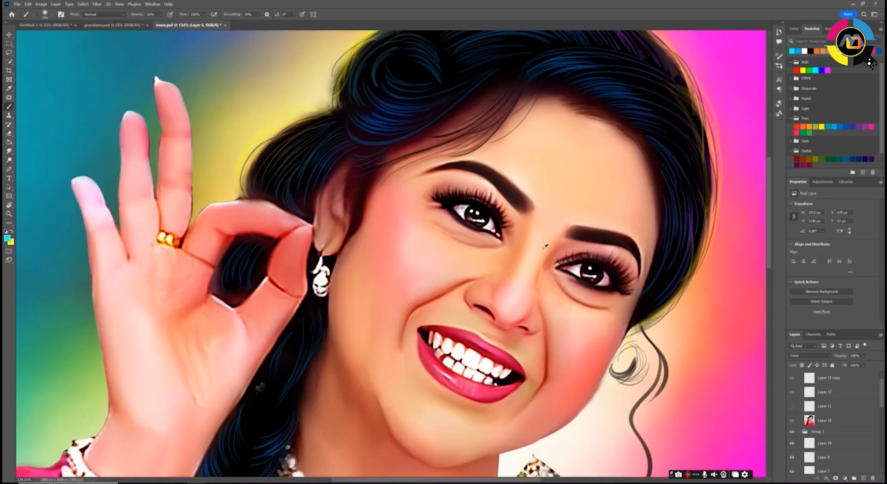
scroll(545, 247, "down", 4)
Show the Group 1 copy layer group and hide the original Group 1
left_click_drag(567, 290, 515, 245)
scroll(790, 393, "up", 1)
left_click(792, 376)
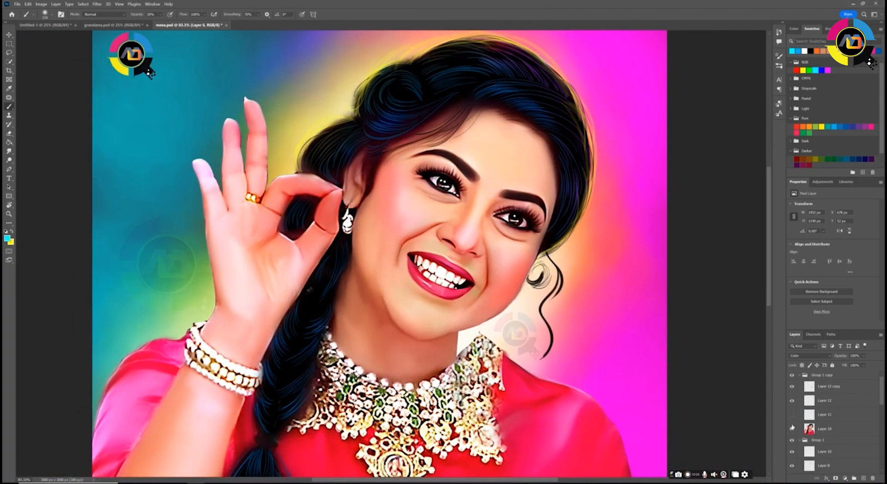
left_click(792, 440)
Examine the finished portrait with Group 1 copy shown, both up close around the face and hair and at full view
scroll(499, 236, "up", 4)
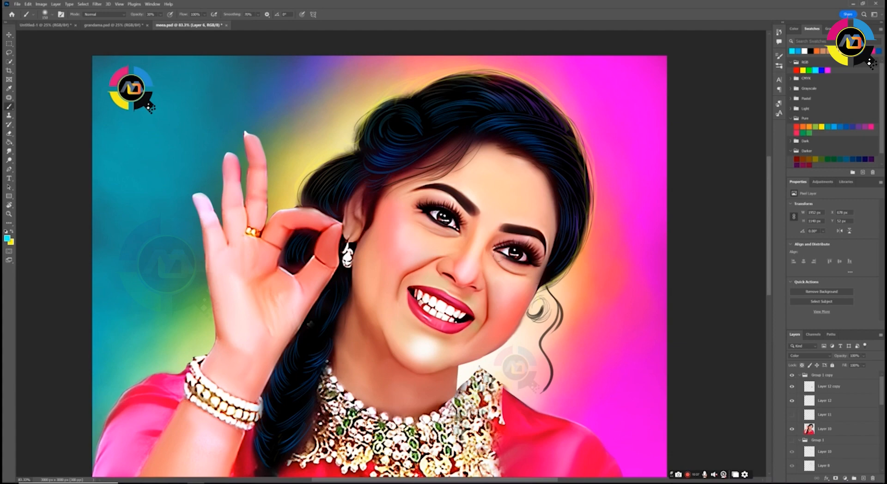
scroll(452, 222, "down", 5)
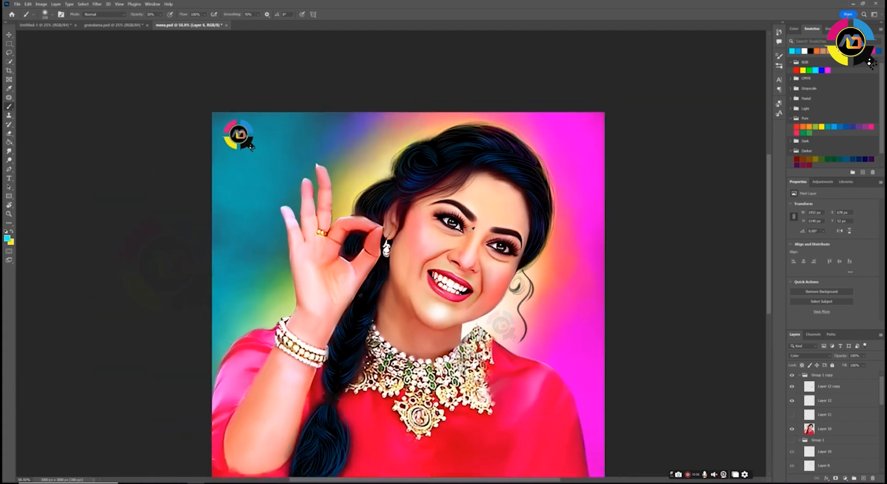
scroll(495, 224, "up", 4)
scroll(495, 224, "up", 2)
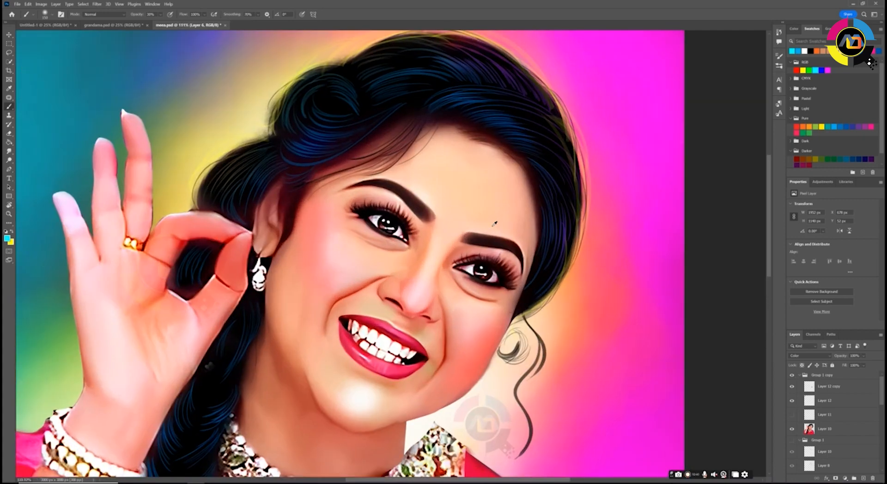
scroll(419, 253, "up", 2)
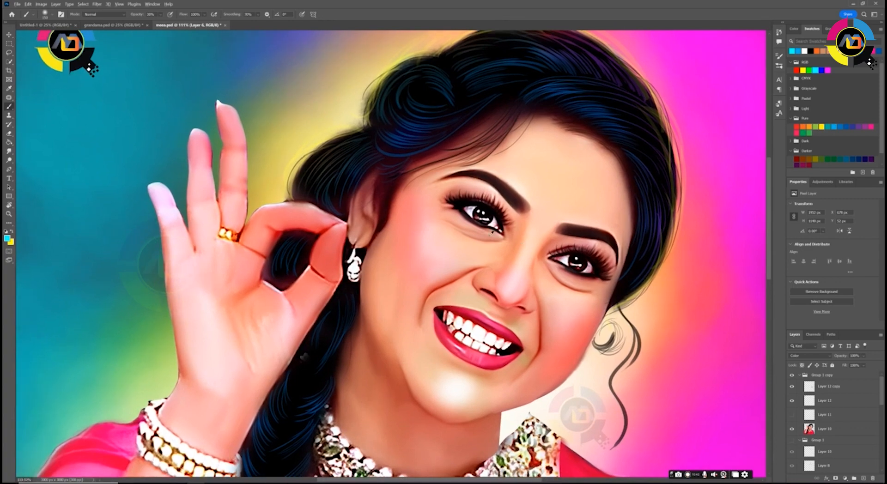
scroll(492, 232, "down", 4)
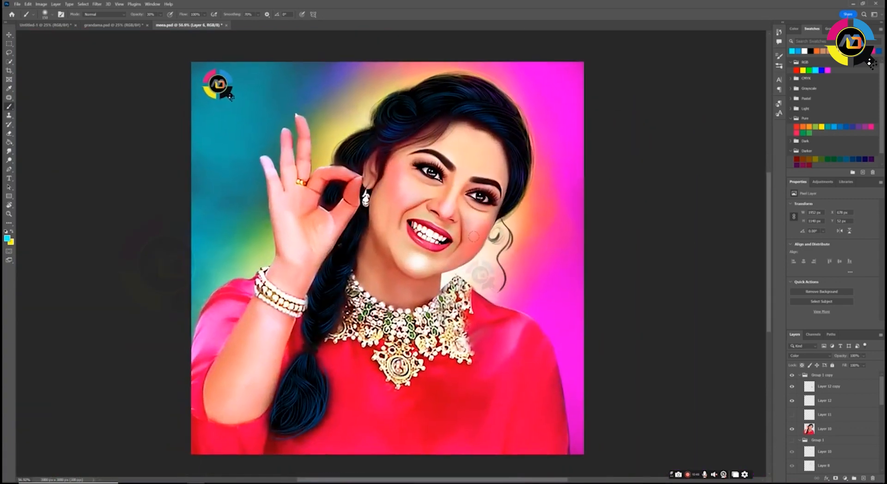
scroll(473, 236, "up", 3)
left_click_drag(451, 223, 510, 291)
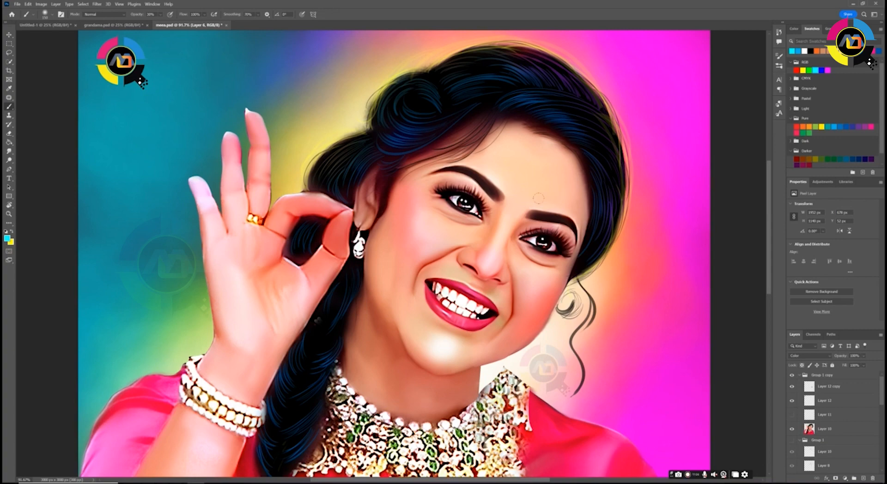
scroll(541, 198, "down", 3)
scroll(541, 198, "up", 7)
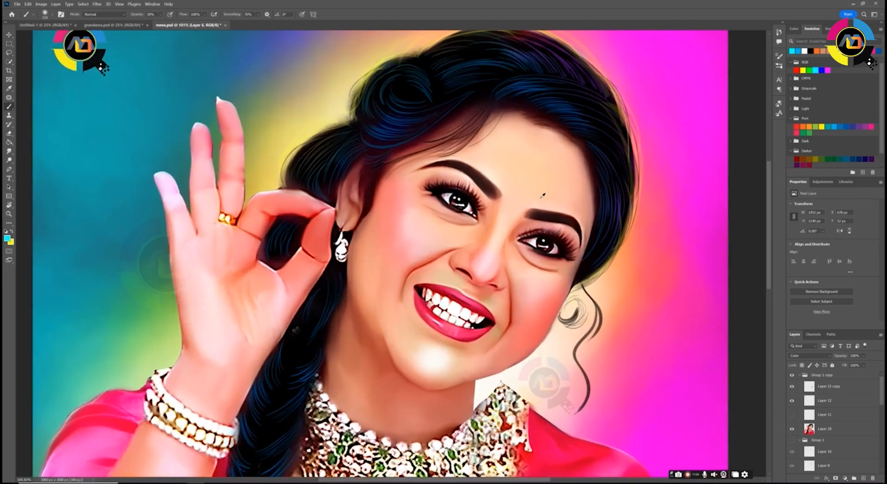
scroll(543, 196, "down", 4)
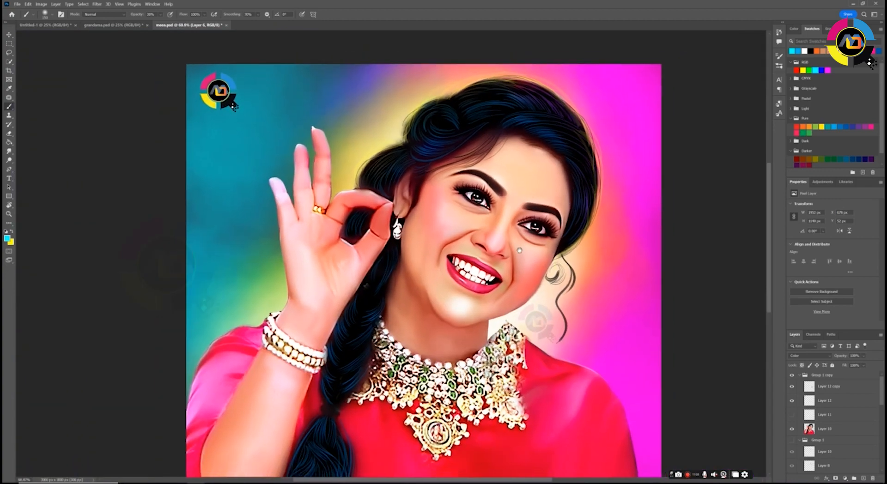